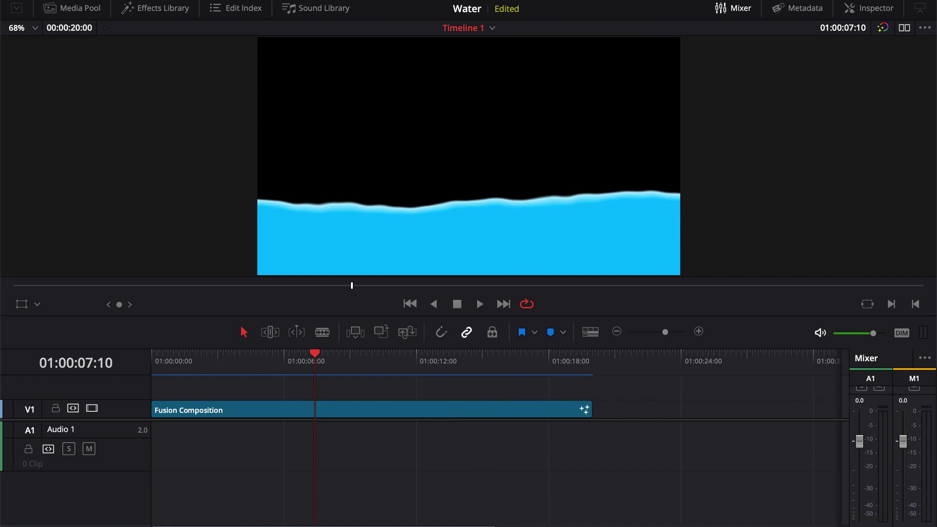
Switch from the Edit page to the Fusion page to show the Water and MediaOut1 nodes.
{"action": "key", "text": "shift+5"}
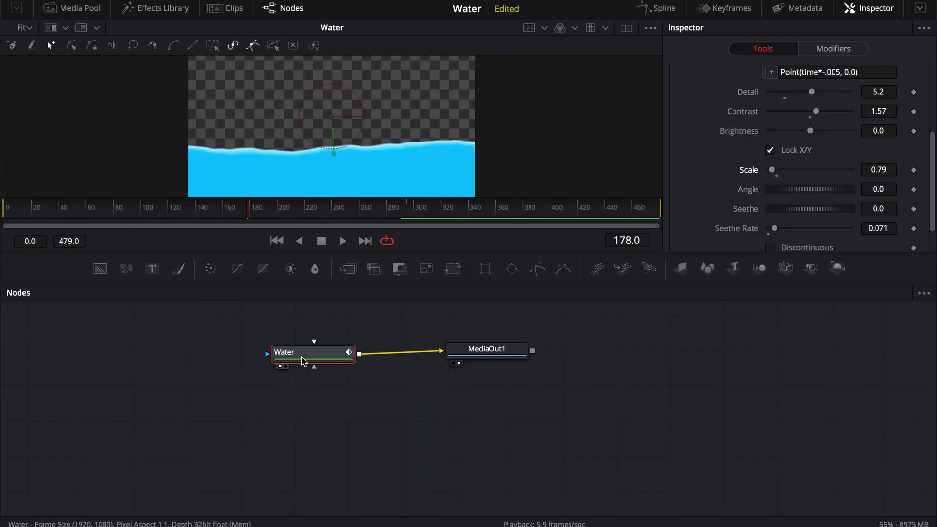
{"action": "left_click_drag", "start_coordinate": [385, 387], "coordinate": [340, 443]}
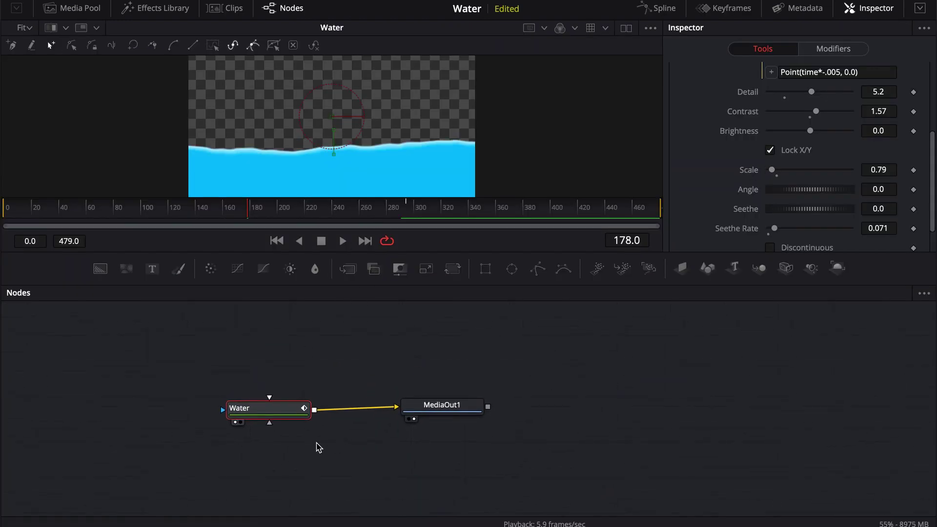
{"action": "left_click_drag", "start_coordinate": [262, 418], "coordinate": [262, 412]}
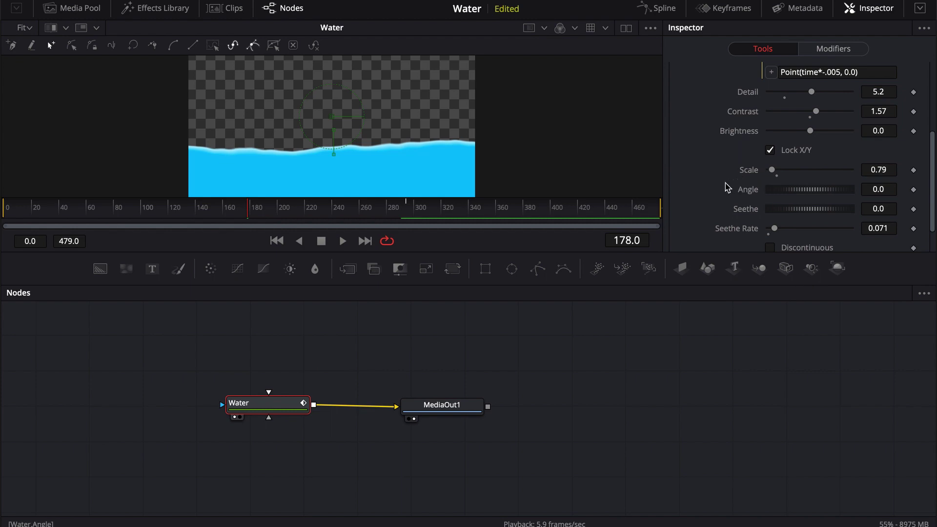
{"action": "scroll", "coordinate": [727, 188], "scroll_direction": "up", "scroll_amount": 3}
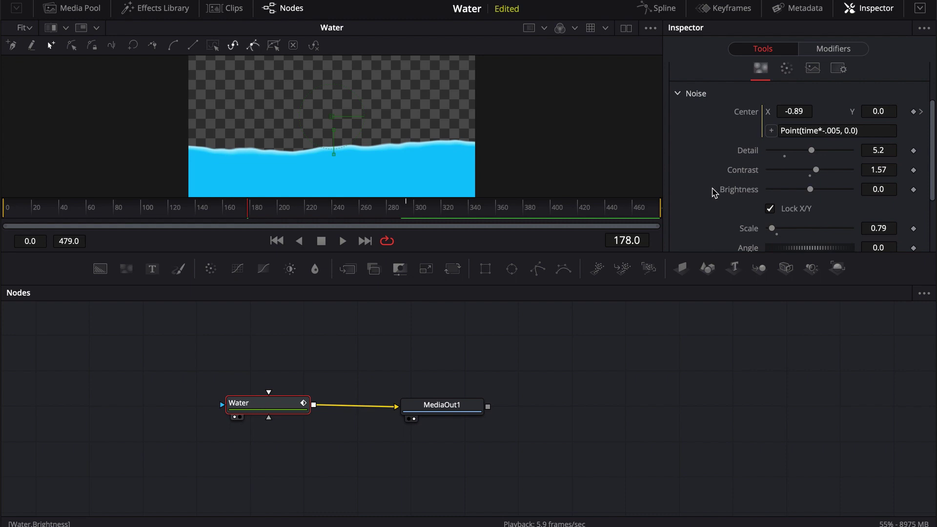
{"action": "scroll", "coordinate": [714, 193], "scroll_direction": "down", "scroll_amount": 2}
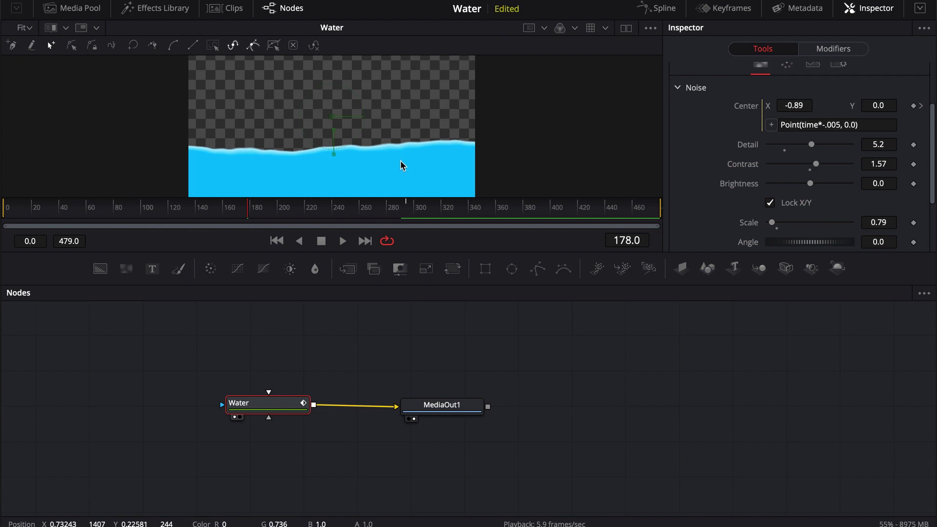
{"action": "left_click", "coordinate": [485, 269]}
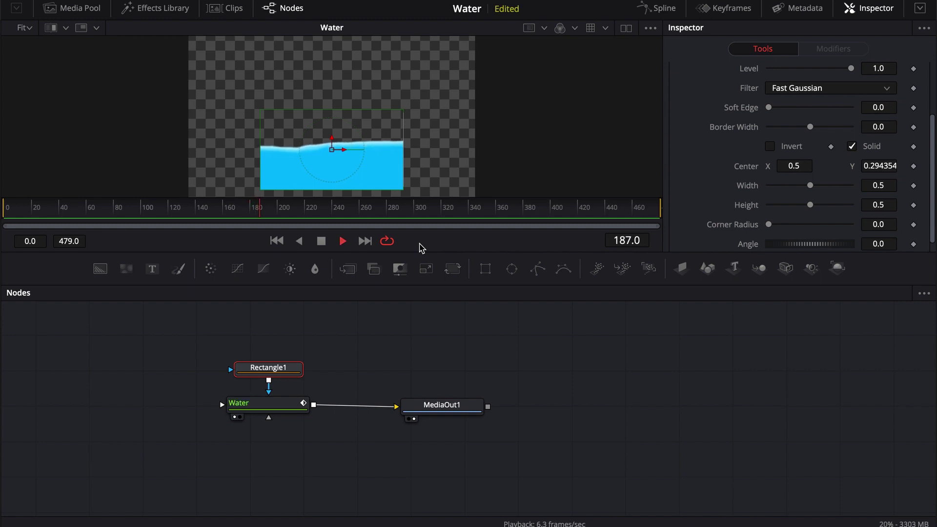
{"action": "key", "text": "space"}
{"action": "left_click", "coordinate": [366, 361]}
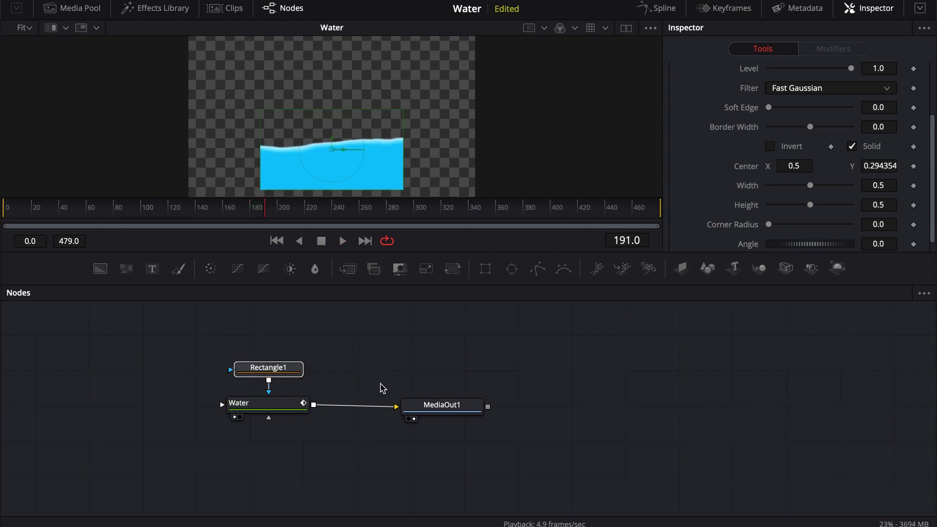
{"action": "key", "text": "Delete"}
Replace Water with a new FastNoise1 node as MediaOut1's input, giving grey noise at Scale 2.0.
{"action": "left_click", "coordinate": [272, 410]}
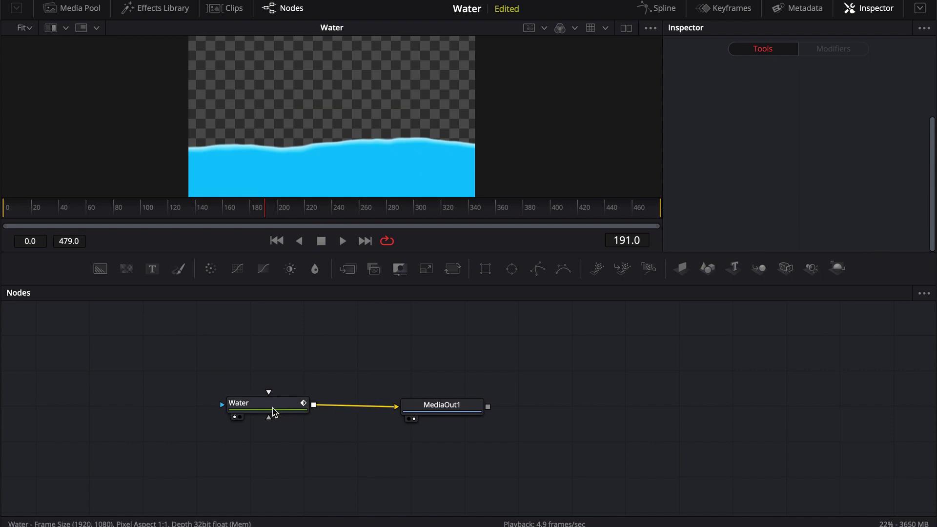
{"action": "left_click_drag", "start_coordinate": [396, 408], "coordinate": [165, 344]}
{"action": "left_click", "coordinate": [128, 270]}
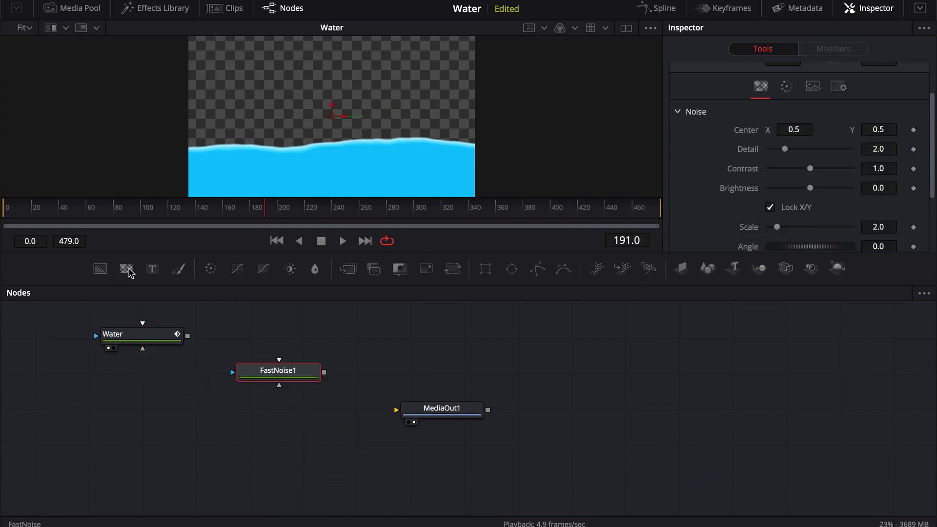
{"action": "left_click_drag", "start_coordinate": [273, 378], "coordinate": [419, 176]}
{"action": "left_click_drag", "start_coordinate": [244, 413], "coordinate": [311, 412]}
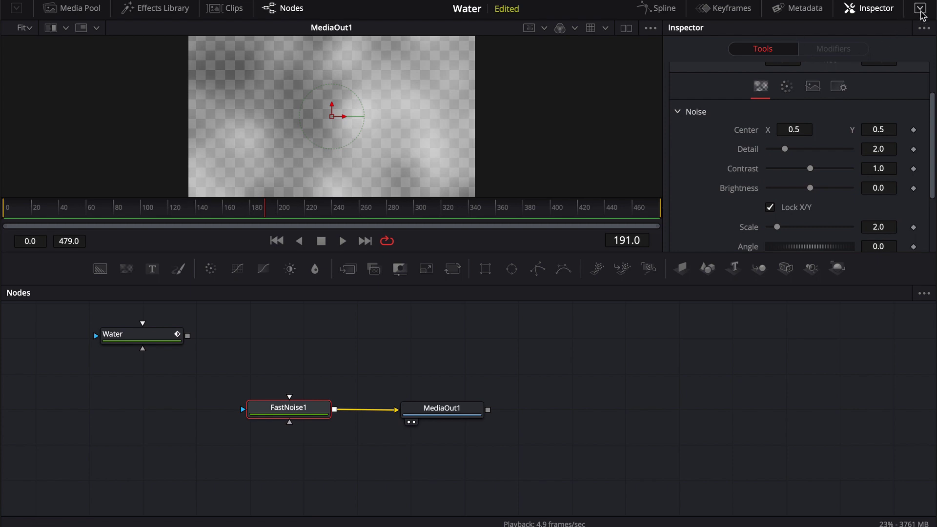
{"action": "left_click", "coordinate": [920, 8]}
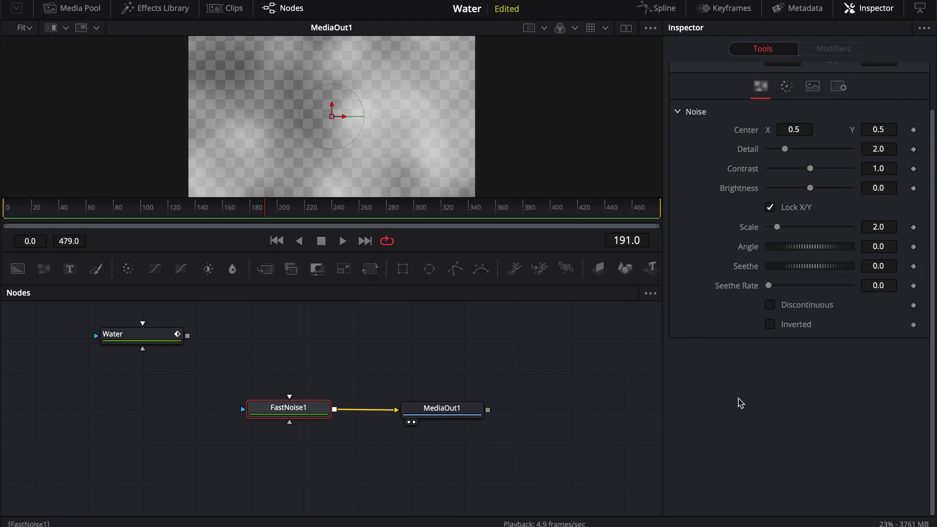
Enlarge the viewer, then set FastNoise1 Contrast 4.81, Brightness 1.0 and Seethe Rate 0.031.
{"action": "left_click_drag", "start_coordinate": [368, 255], "coordinate": [360, 422]}
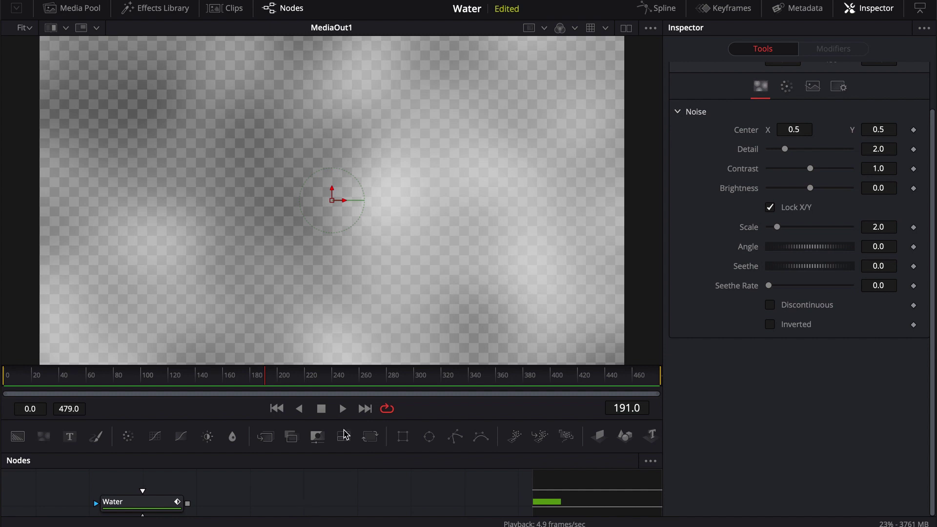
{"action": "left_click", "coordinate": [282, 9]}
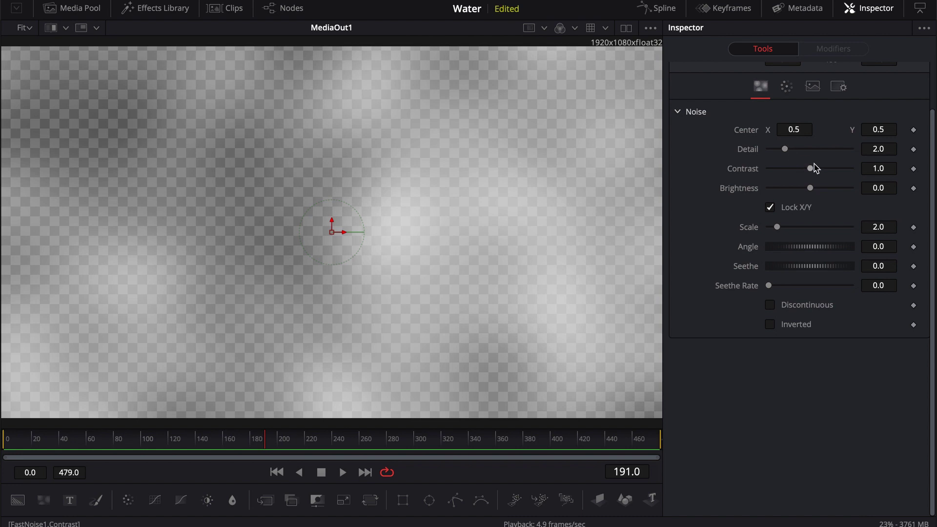
{"action": "left_click_drag", "start_coordinate": [811, 169], "coordinate": [851, 188]}
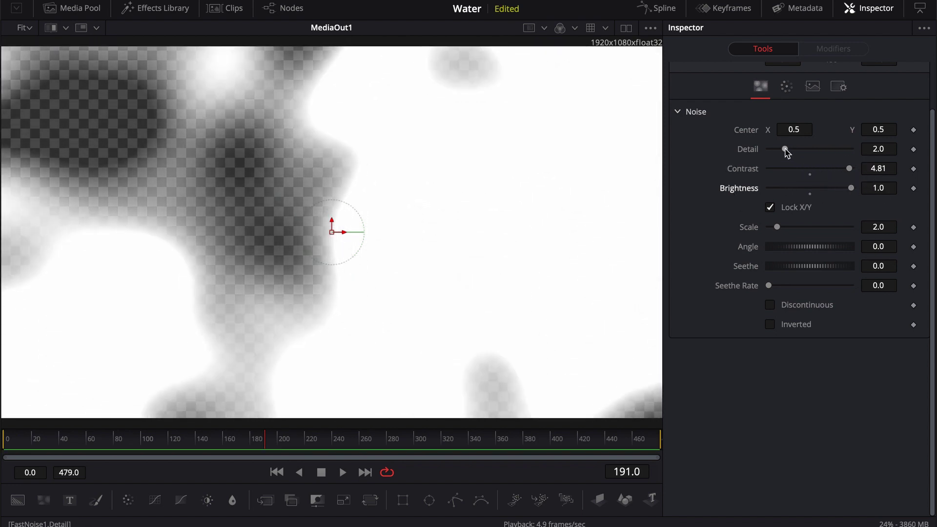
{"action": "mouse_move", "coordinate": [786, 150]}
{"action": "left_mouse_down"}
{"action": "mouse_move", "coordinate": [826, 151]}
{"action": "mouse_move", "coordinate": [785, 150]}
{"action": "left_mouse_up"}
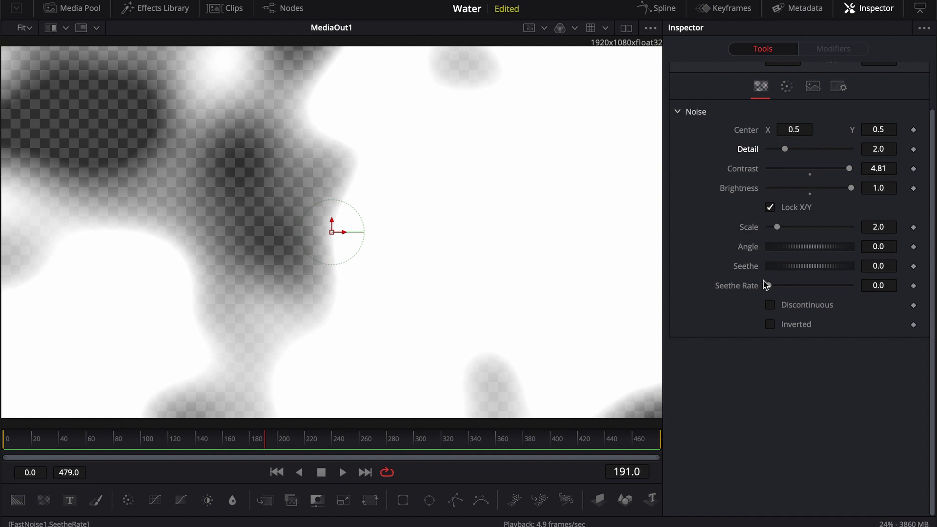
{"action": "left_click_drag", "start_coordinate": [770, 287], "coordinate": [773, 289]}
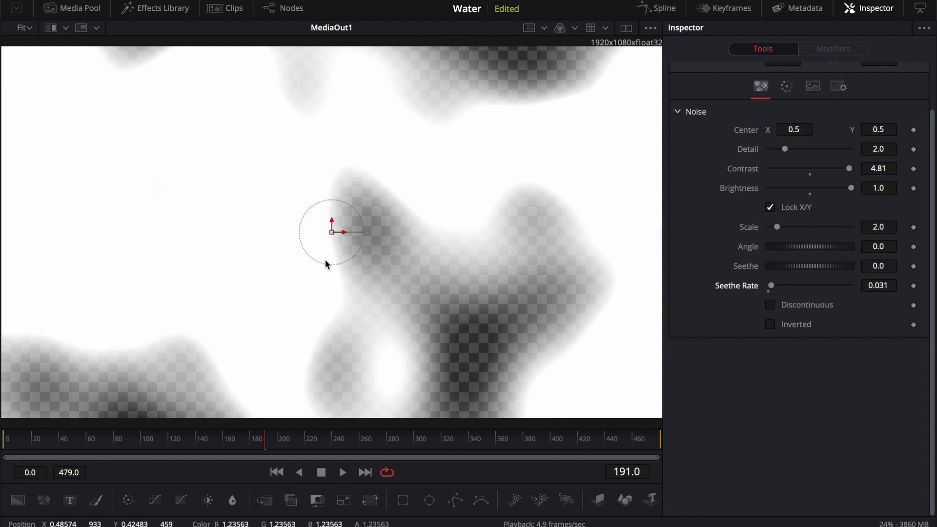
In FastNoise1's Color tab, switch the colour Type to Gradient with a Linear gradient type.
{"action": "left_click", "coordinate": [786, 92]}
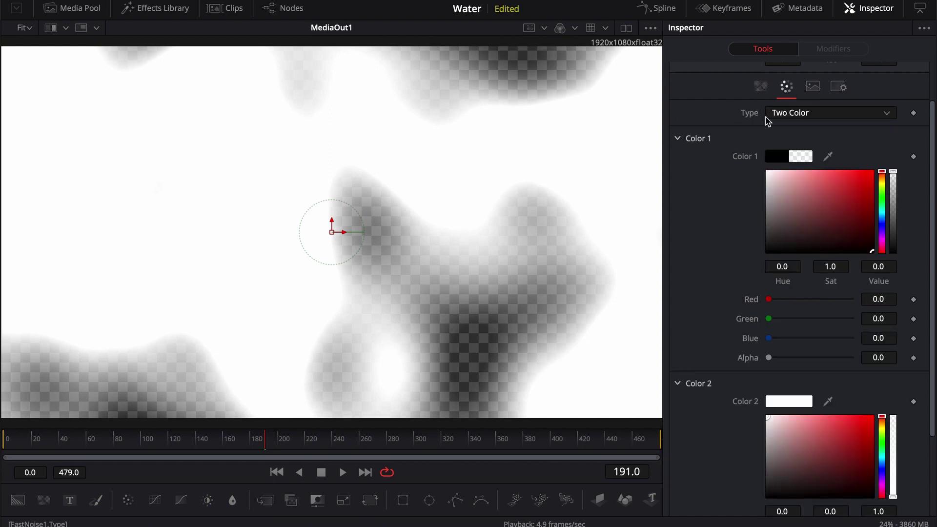
{"action": "scroll", "coordinate": [796, 126], "scroll_direction": "up", "scroll_amount": 1}
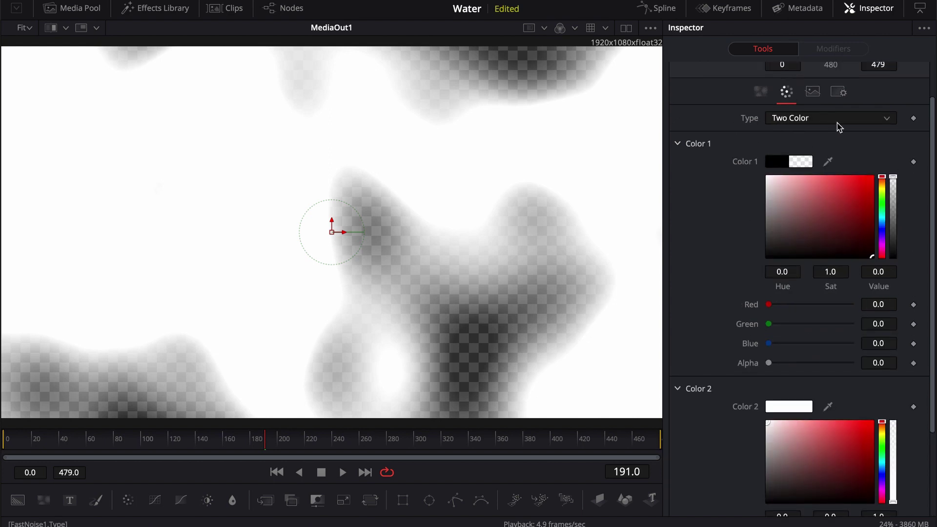
{"action": "left_click", "coordinate": [845, 120]}
{"action": "left_click", "coordinate": [791, 148]}
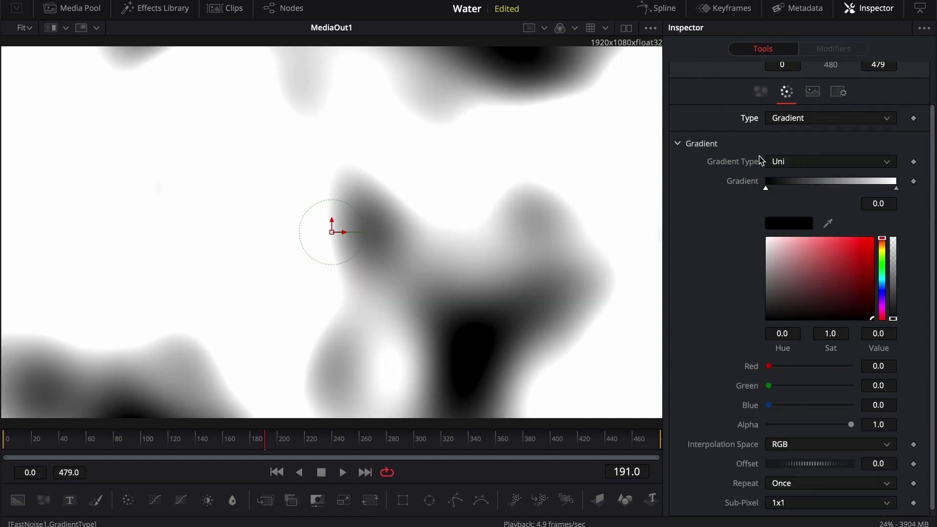
{"action": "left_click", "coordinate": [807, 163]}
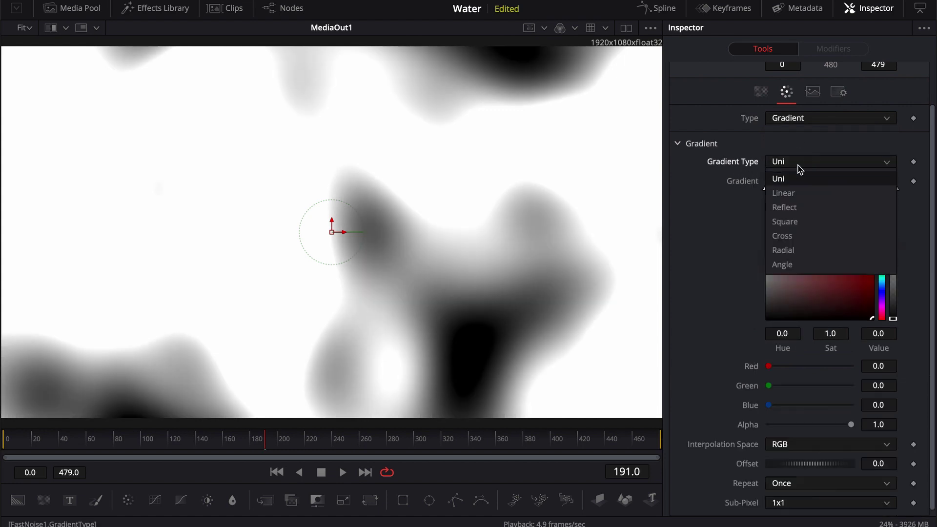
{"action": "left_click", "coordinate": [790, 191]}
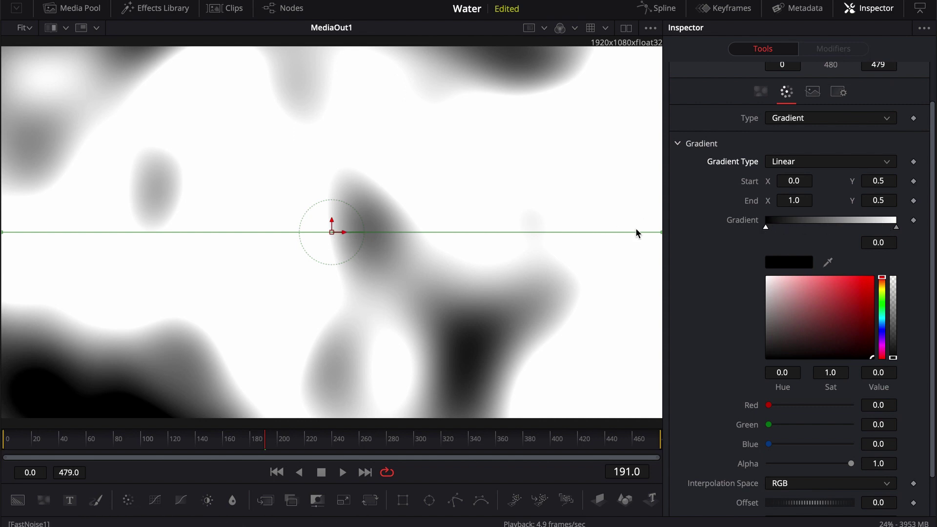
Drag the gradient's start and end points in the viewer toward the image centre.
{"action": "scroll", "coordinate": [408, 222], "scroll_direction": "down", "scroll_amount": 2}
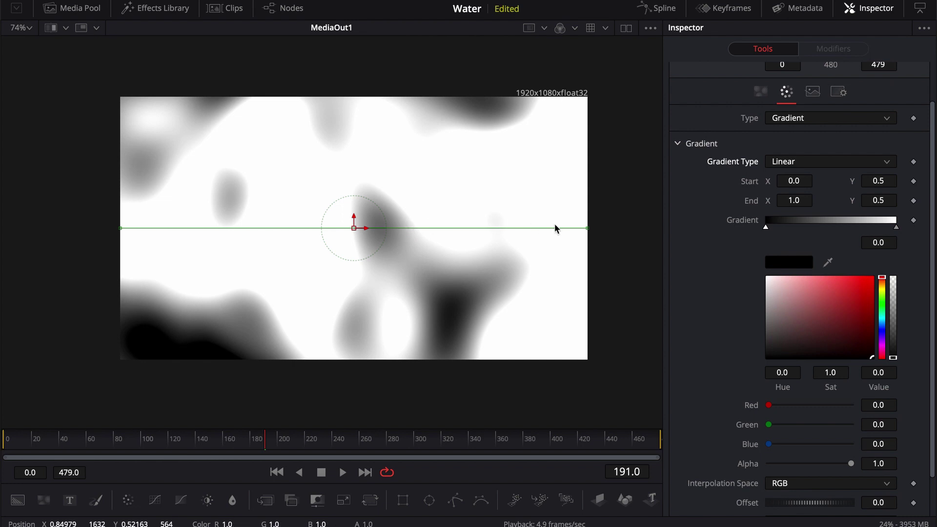
{"action": "left_click_drag", "start_coordinate": [589, 231], "coordinate": [408, 231]}
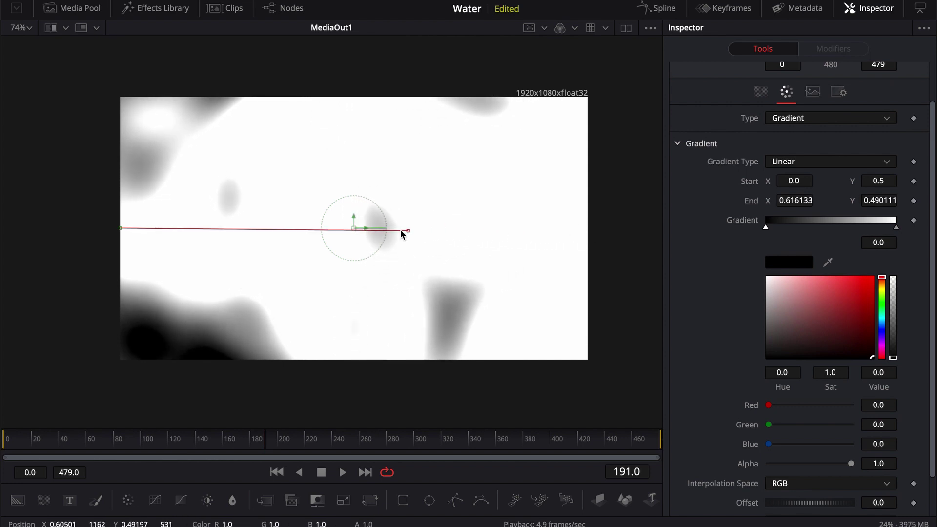
{"action": "left_click_drag", "start_coordinate": [121, 230], "coordinate": [218, 232]}
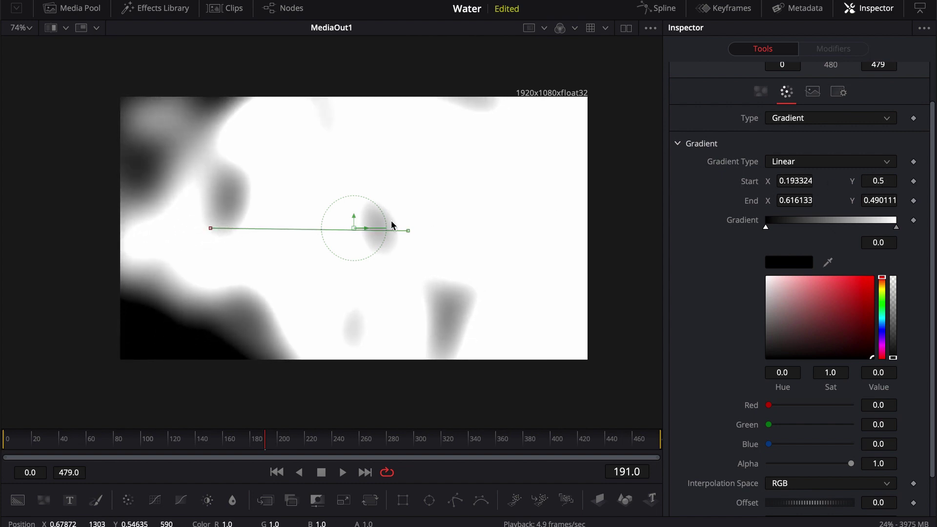
{"action": "left_click_drag", "start_coordinate": [211, 230], "coordinate": [223, 231]}
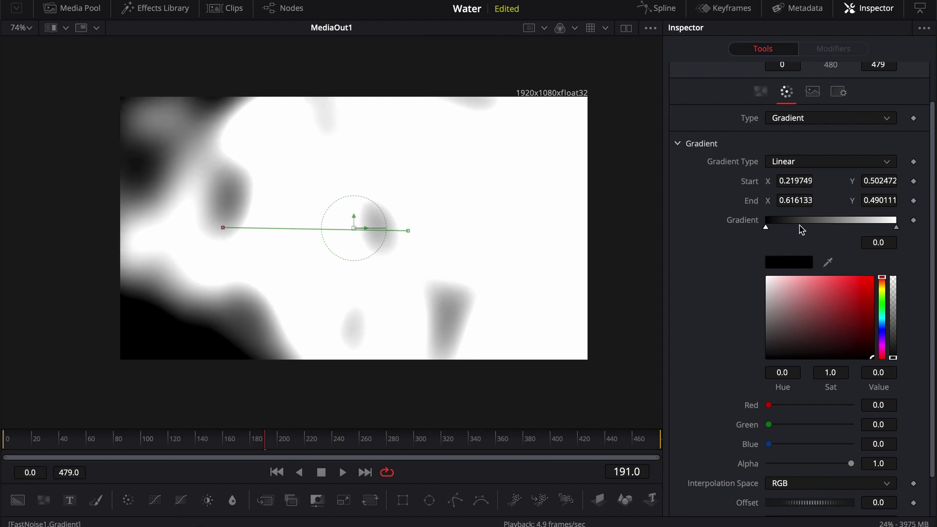
Make the white gradient end cyan, move the black stop to 0.736318 and set its alpha to 0.
{"action": "left_click", "coordinate": [897, 229]}
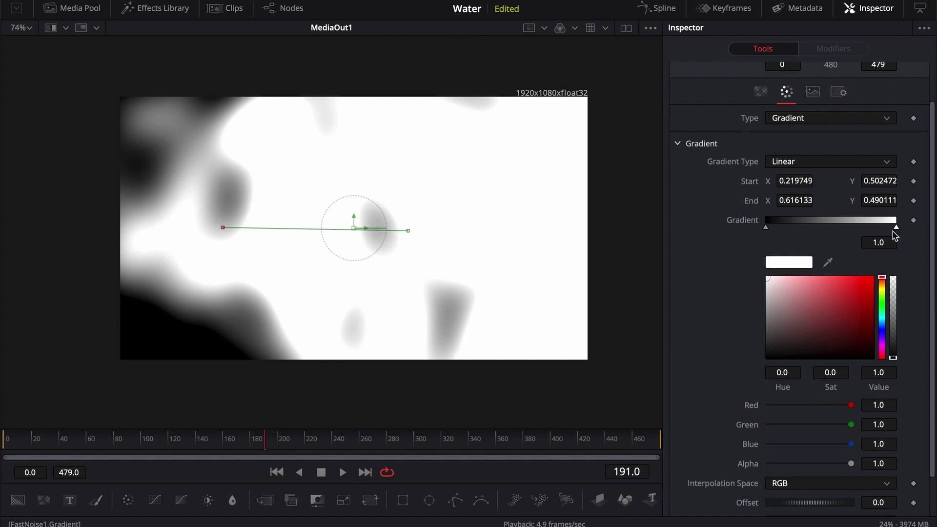
{"action": "mouse_move", "coordinate": [882, 280]}
{"action": "left_mouse_down"}
{"action": "mouse_move", "coordinate": [886, 322]}
{"action": "mouse_move", "coordinate": [903, 250]}
{"action": "left_mouse_up"}
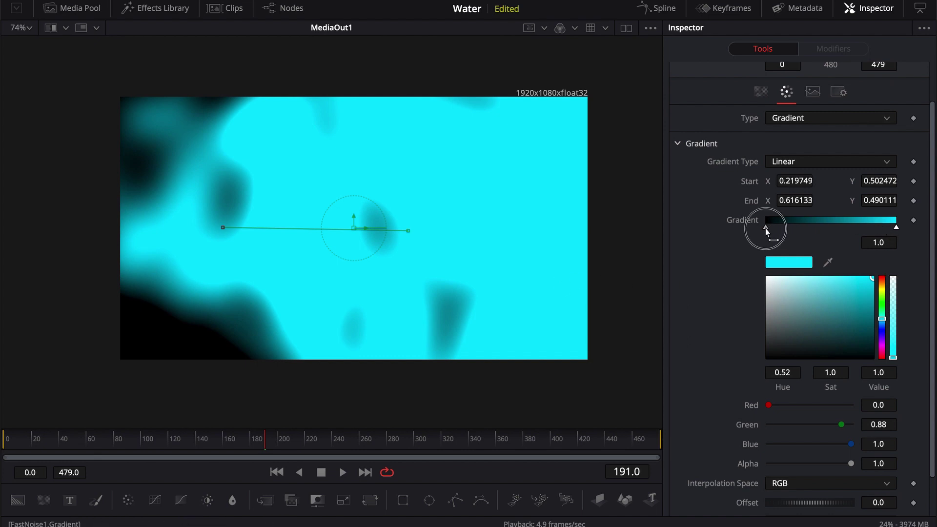
{"action": "left_click_drag", "start_coordinate": [765, 229], "coordinate": [862, 228]}
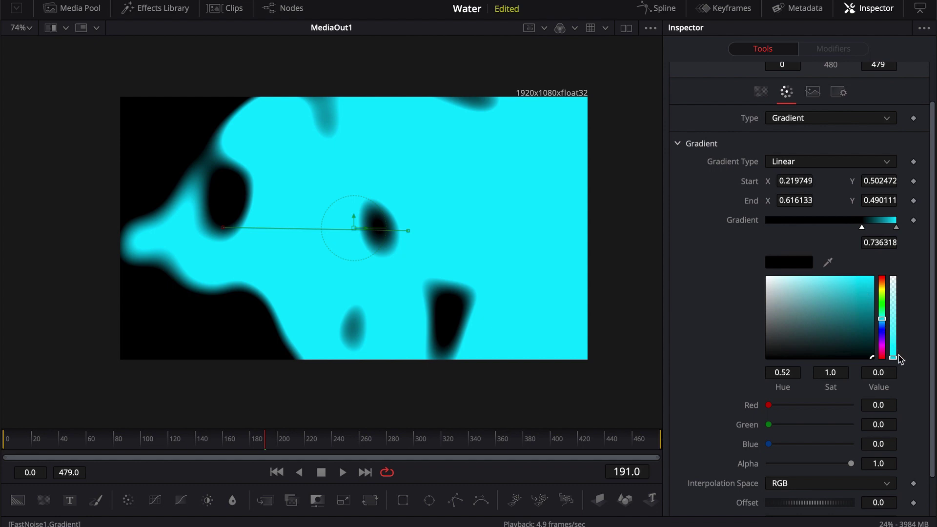
{"action": "left_click_drag", "start_coordinate": [895, 361], "coordinate": [893, 271]}
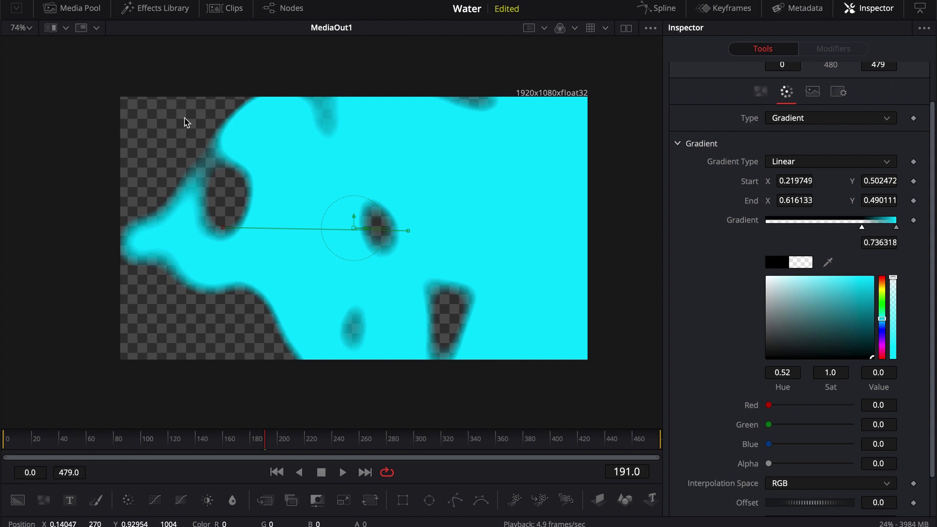
Add a pale-cyan stop at 0.840796, then drag the gradient Start and End handles to lower the wave line.
{"action": "left_click", "coordinate": [876, 226]}
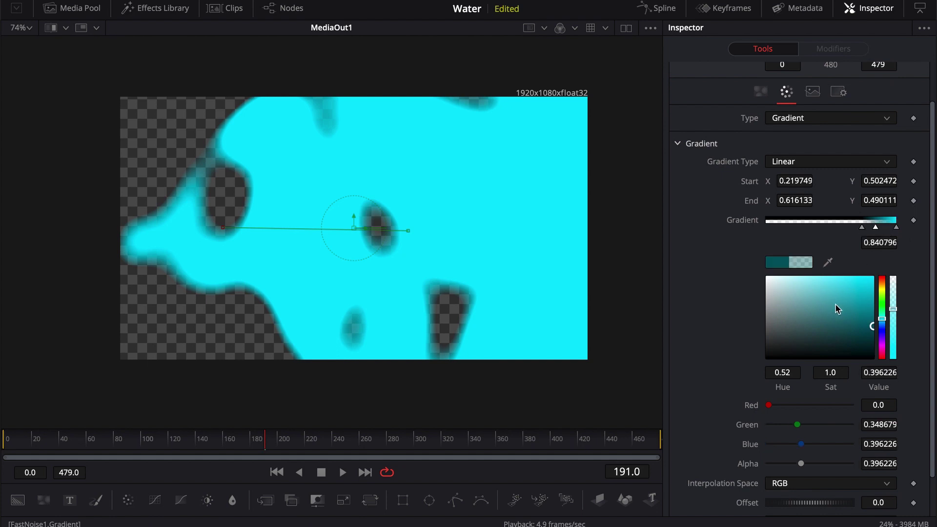
{"action": "left_click_drag", "start_coordinate": [838, 309], "coordinate": [815, 278]}
{"action": "left_click_drag", "start_coordinate": [224, 230], "coordinate": [335, 230]}
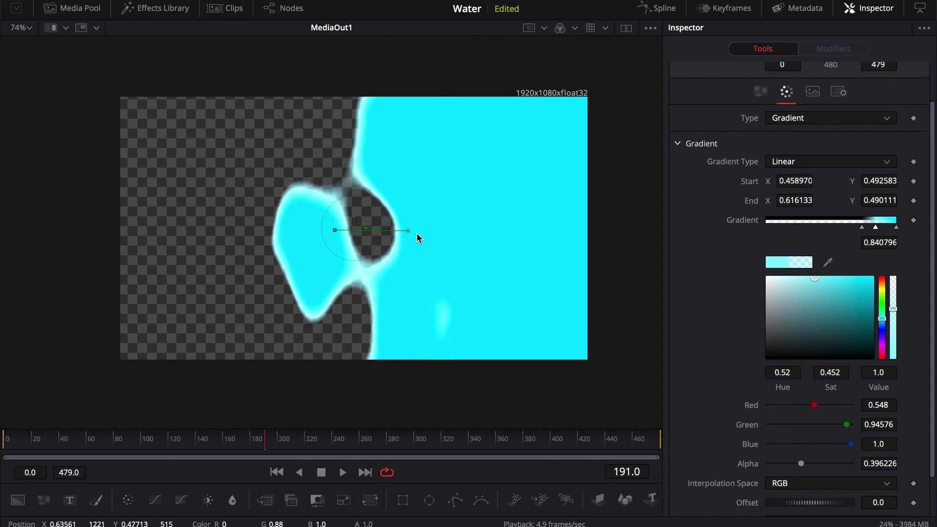
{"action": "left_click_drag", "start_coordinate": [410, 235], "coordinate": [334, 263]}
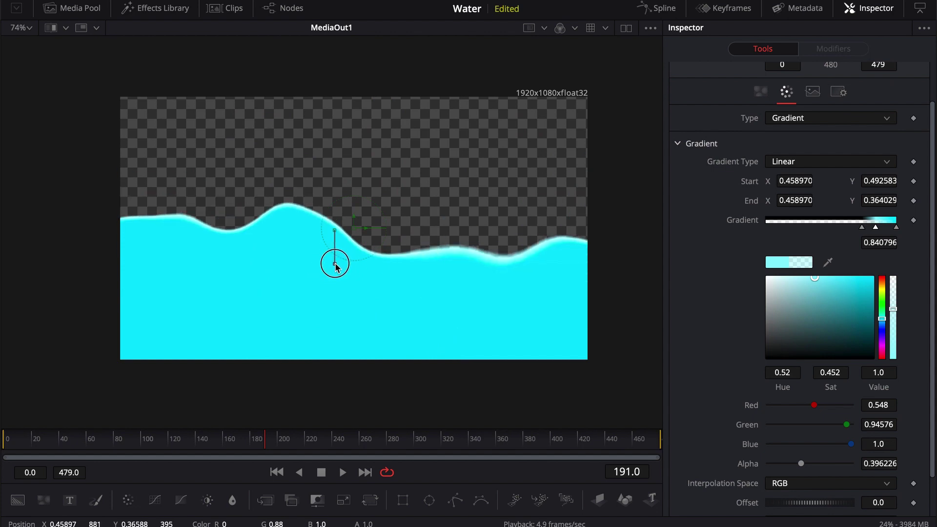
{"action": "left_click_drag", "start_coordinate": [335, 230], "coordinate": [335, 242]}
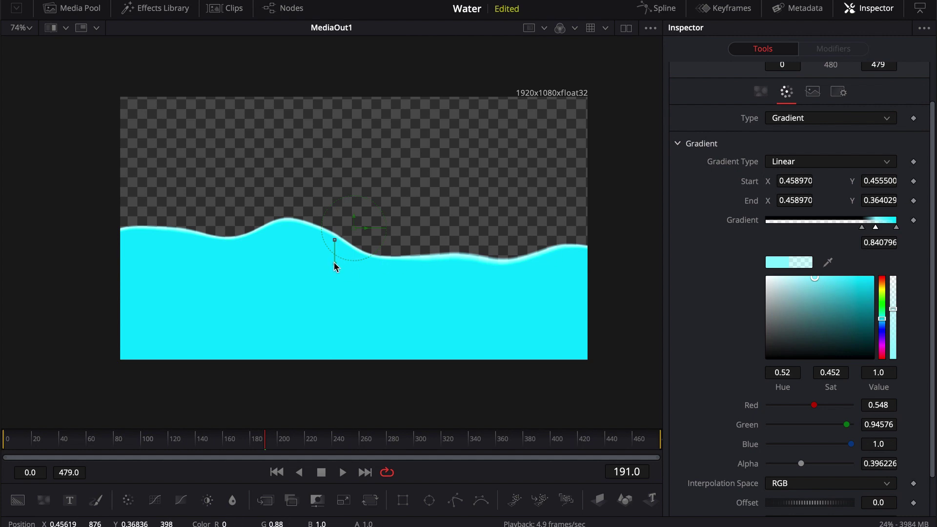
{"action": "left_click_drag", "start_coordinate": [334, 263], "coordinate": [339, 327]}
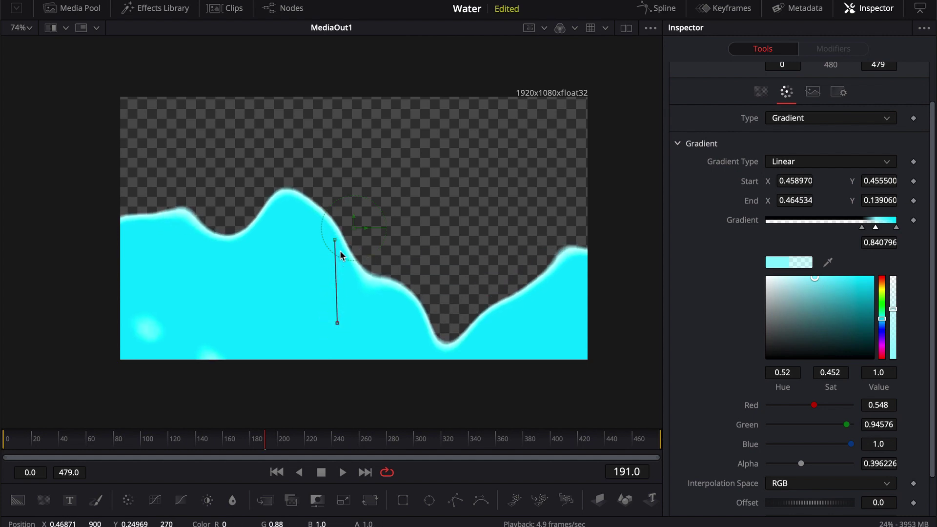
{"action": "left_click_drag", "start_coordinate": [336, 242], "coordinate": [338, 267]}
{"action": "left_click_drag", "start_coordinate": [338, 323], "coordinate": [339, 284]}
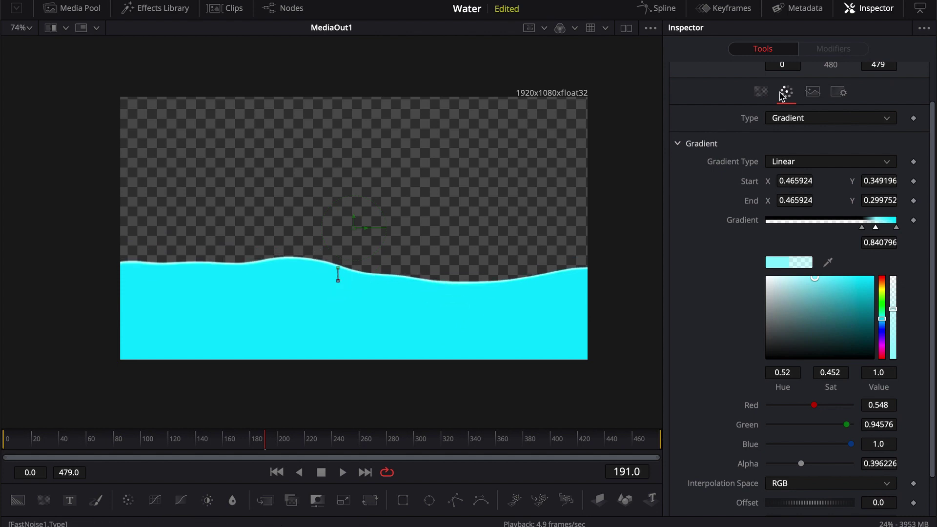
With playback running, adjust FastNoise1 Contrast and Detail and lower Brightness to 0.02.
{"action": "left_click", "coordinate": [763, 93]}
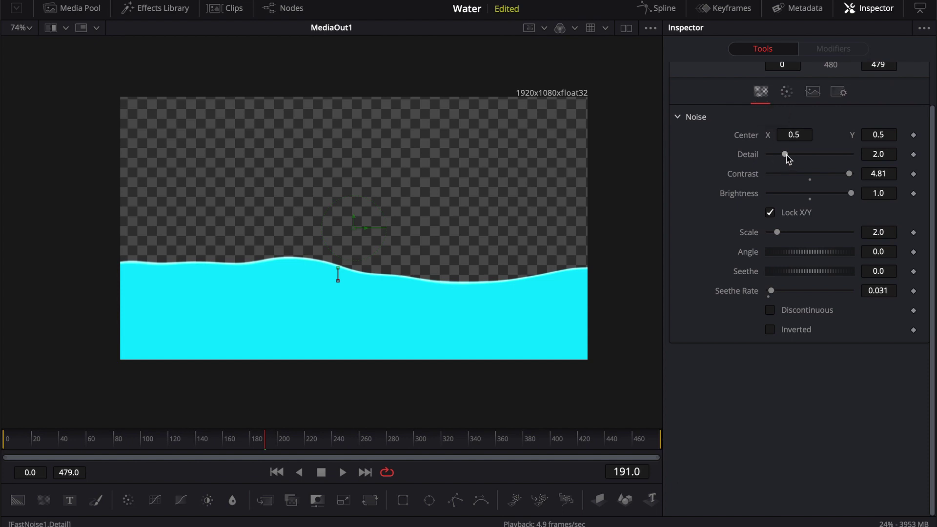
{"action": "left_click_drag", "start_coordinate": [849, 174], "coordinate": [767, 176]}
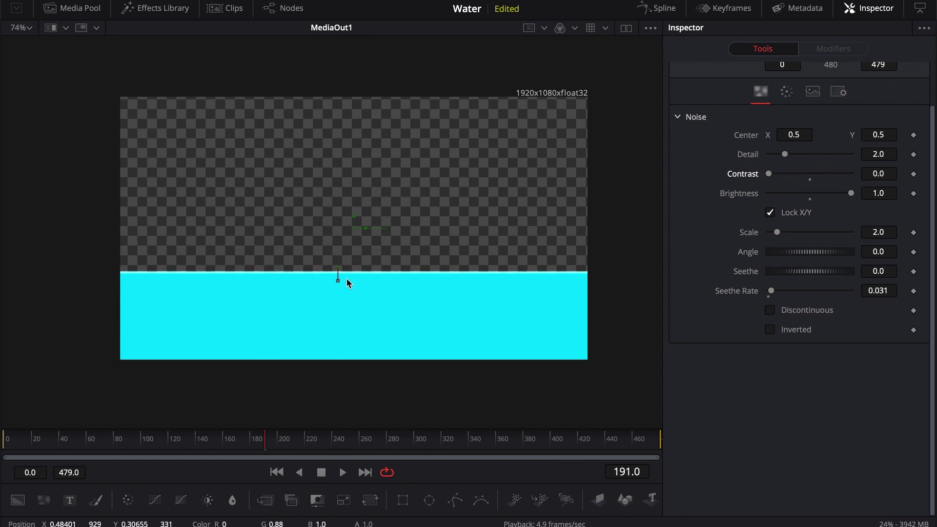
{"action": "key", "text": "space"}
{"action": "key", "text": "space"}
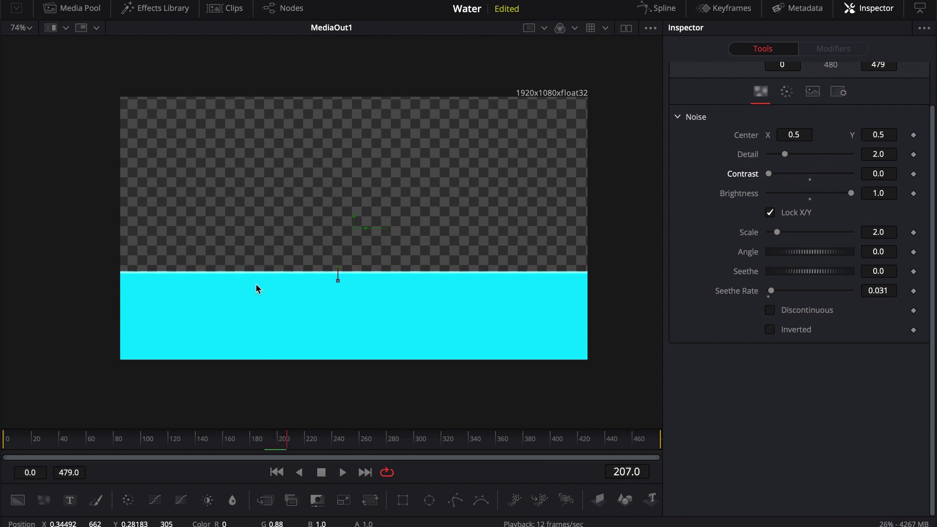
{"action": "left_click_drag", "start_coordinate": [770, 175], "coordinate": [832, 175]}
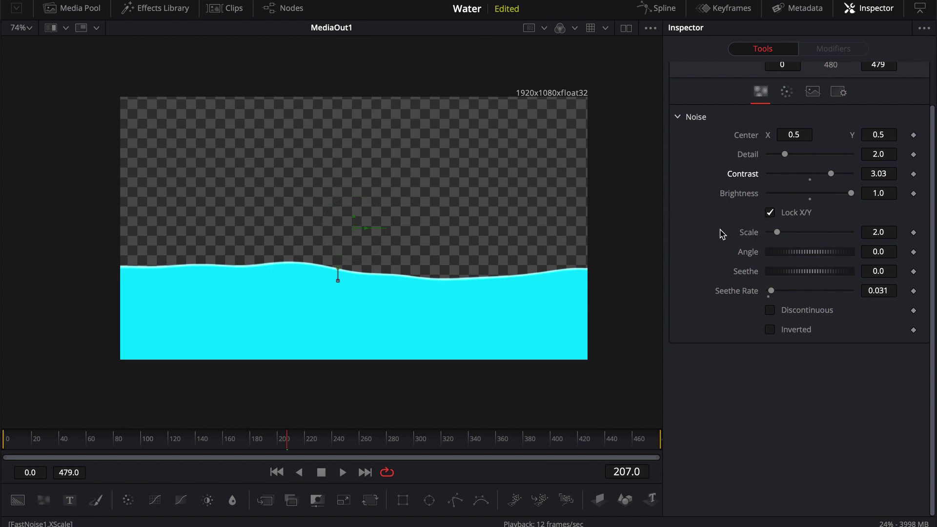
{"action": "left_click_drag", "start_coordinate": [785, 154], "coordinate": [822, 158]}
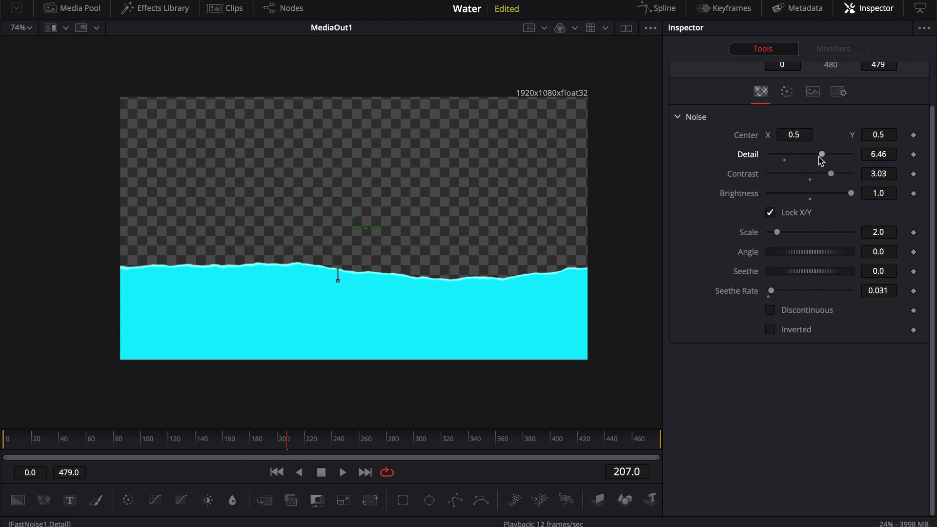
{"action": "left_click_drag", "start_coordinate": [851, 193], "coordinate": [811, 194]}
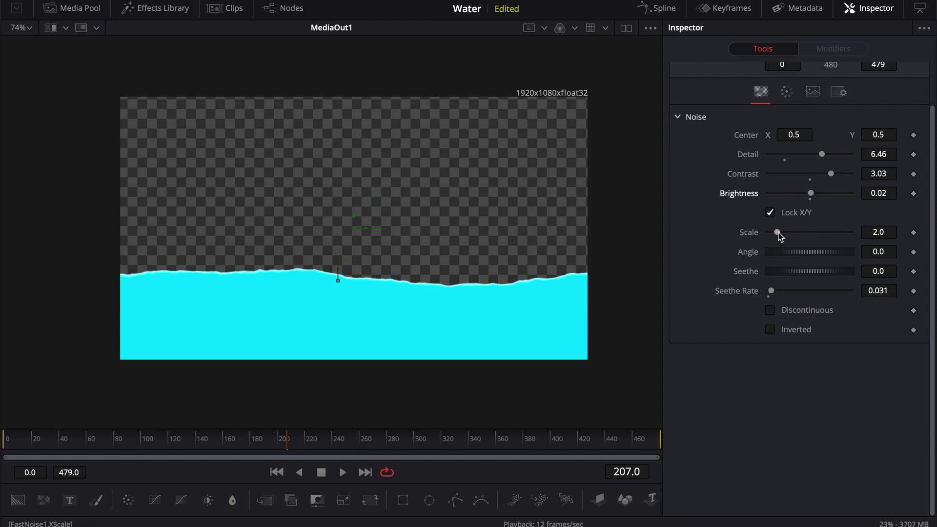
Refine Scale to 4.41, Contrast to 1.89, Detail to 5.35, and raise Seethe Rate to 0.693.
{"action": "mouse_move", "coordinate": [778, 233]}
{"action": "left_mouse_down"}
{"action": "mouse_move", "coordinate": [804, 236]}
{"action": "mouse_move", "coordinate": [792, 241]}
{"action": "left_mouse_up"}
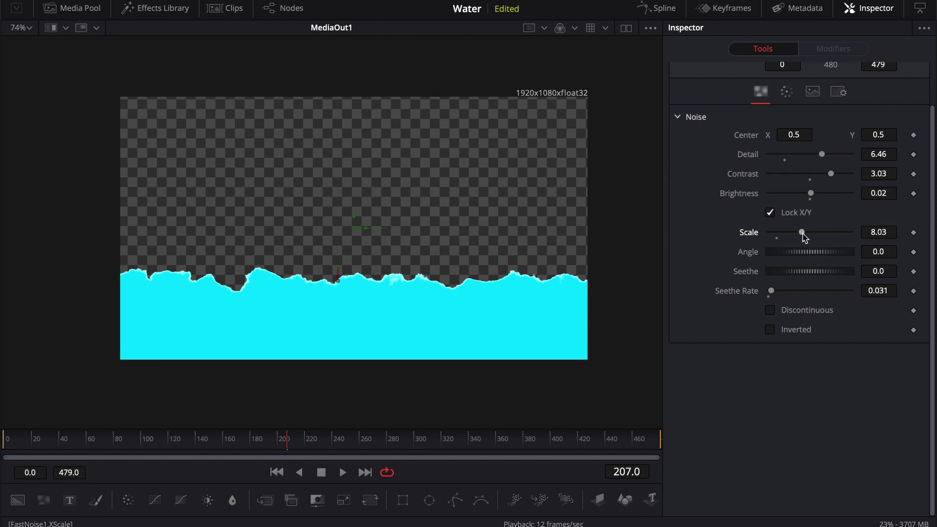
{"action": "left_click_drag", "start_coordinate": [805, 238], "coordinate": [768, 234]}
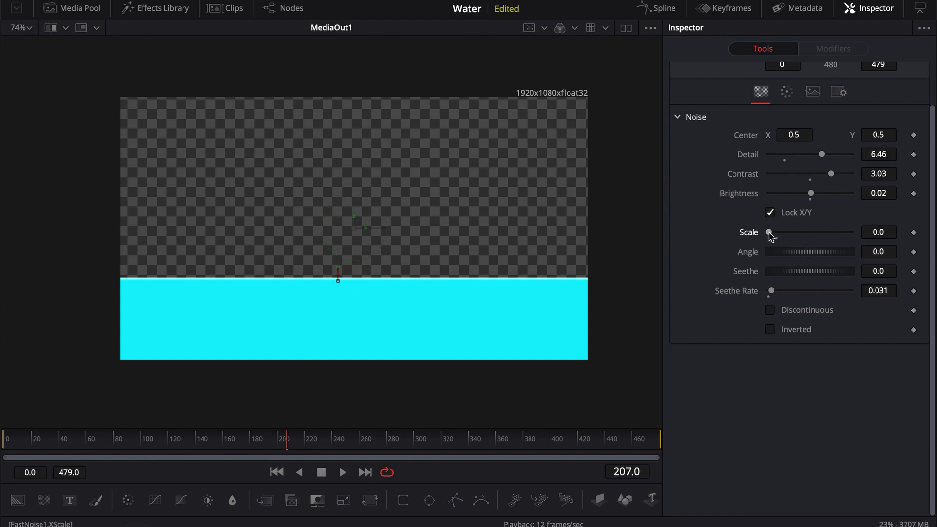
{"action": "left_click_drag", "start_coordinate": [770, 235], "coordinate": [789, 237]}
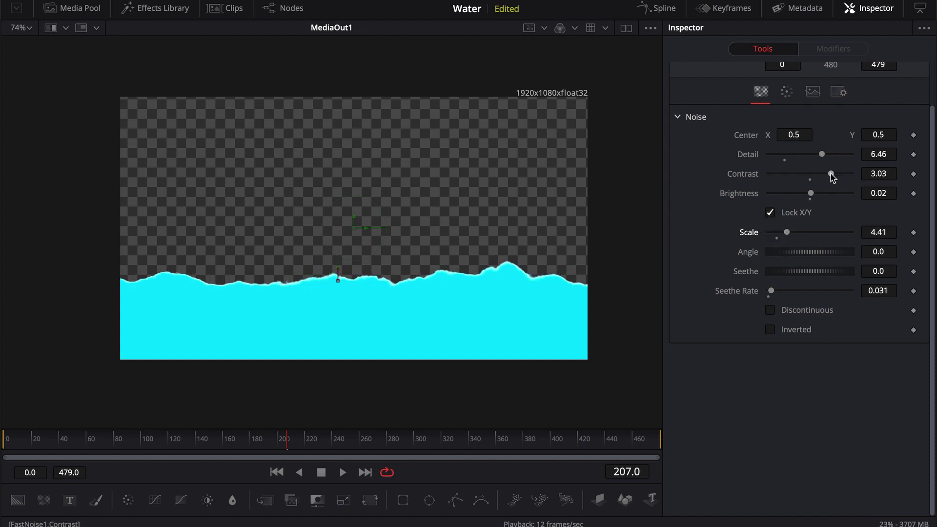
{"action": "left_click_drag", "start_coordinate": [831, 174], "coordinate": [819, 175]}
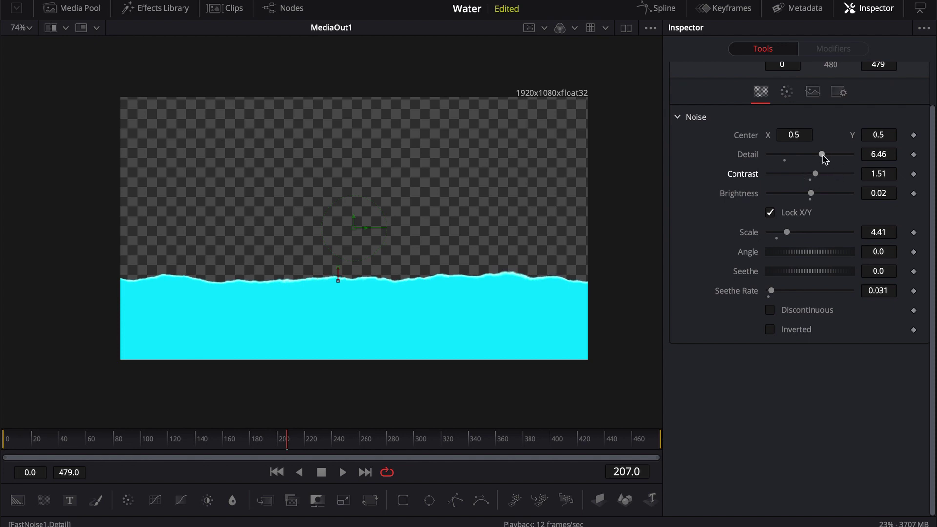
{"action": "left_click_drag", "start_coordinate": [824, 160], "coordinate": [861, 158]}
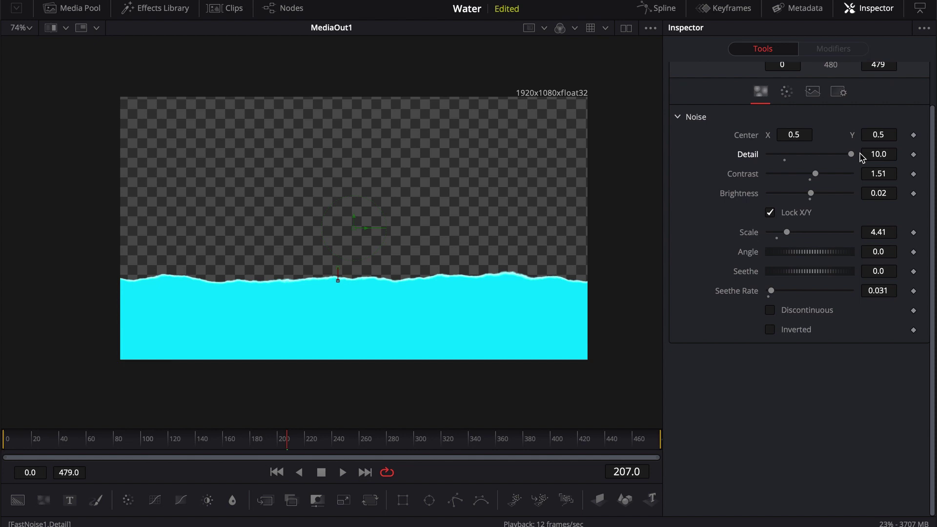
{"action": "left_click_drag", "start_coordinate": [852, 155], "coordinate": [787, 157]}
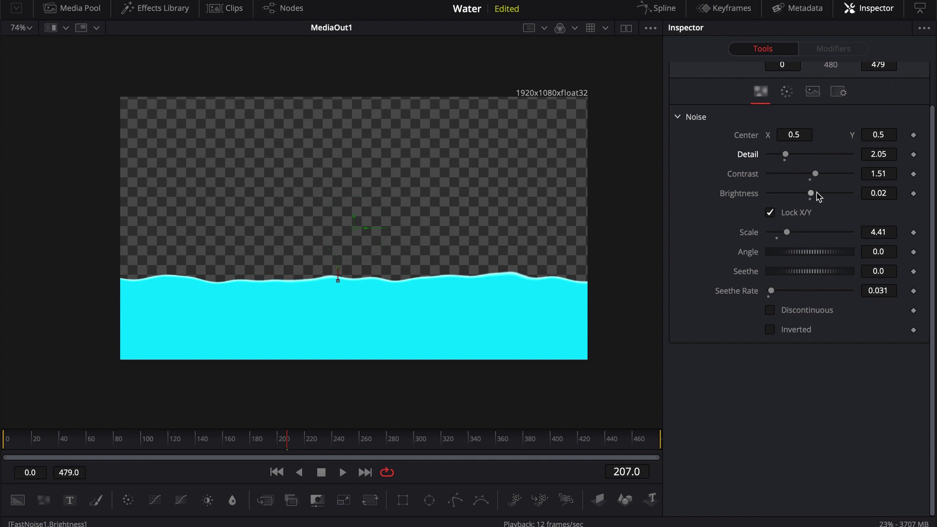
{"action": "left_click_drag", "start_coordinate": [817, 174], "coordinate": [821, 175]}
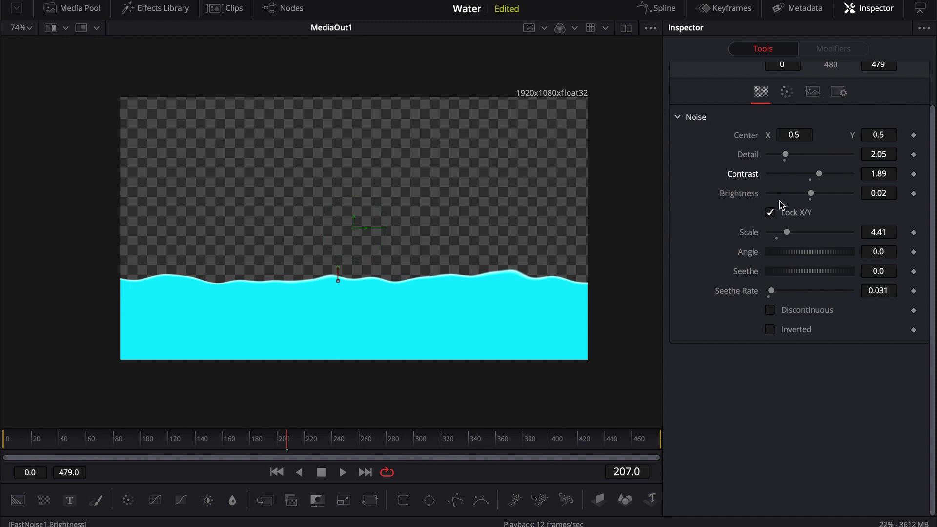
{"action": "left_click_drag", "start_coordinate": [786, 154], "coordinate": [815, 159]}
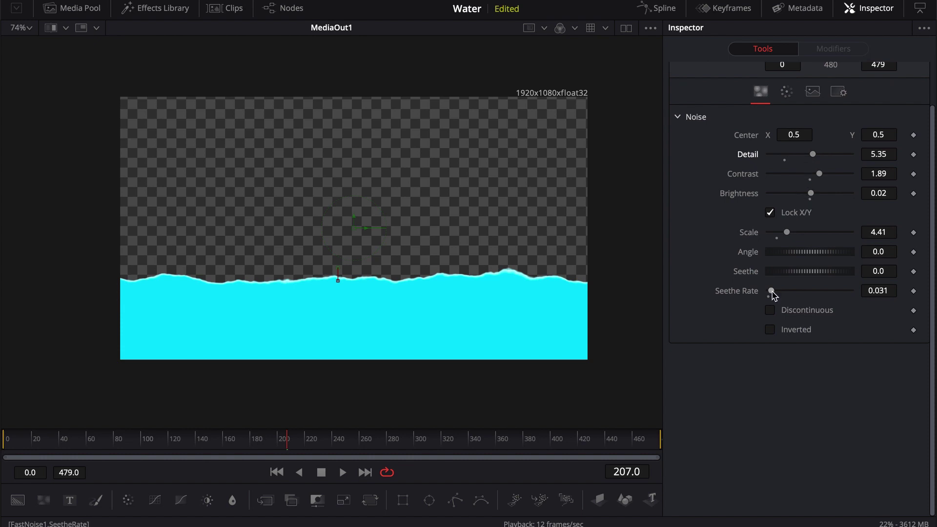
{"action": "left_click_drag", "start_coordinate": [771, 291], "coordinate": [826, 293]}
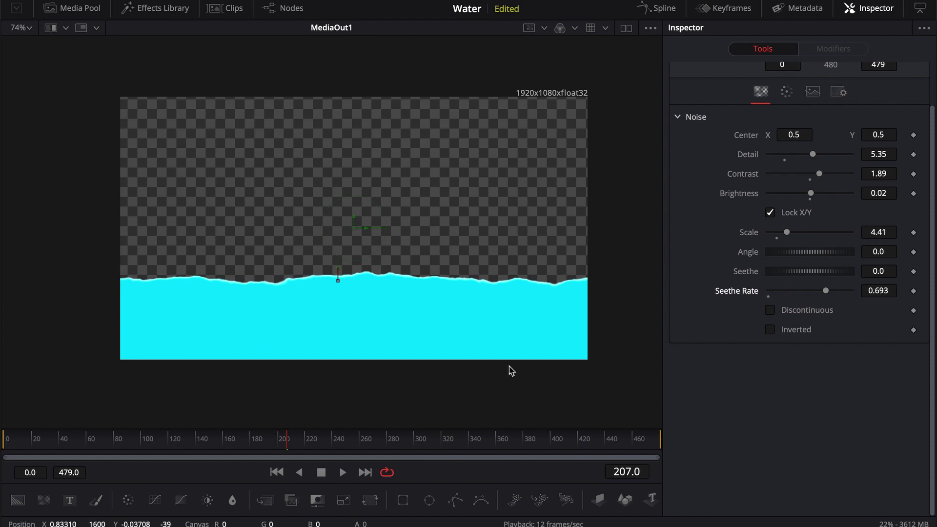
Preview playback, enable Discontinuous and Inverted noise, and set Scale to about 3.46.
{"action": "key", "text": "space"}
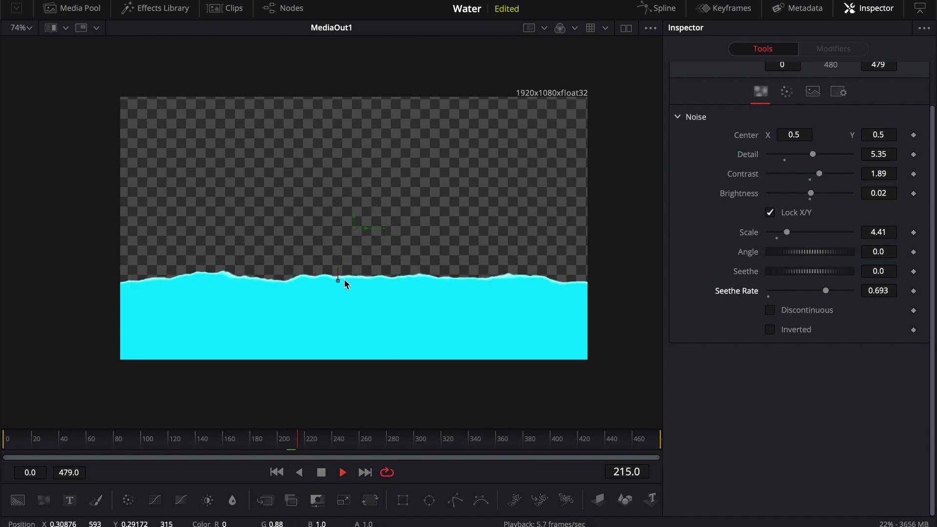
{"action": "key", "text": "space"}
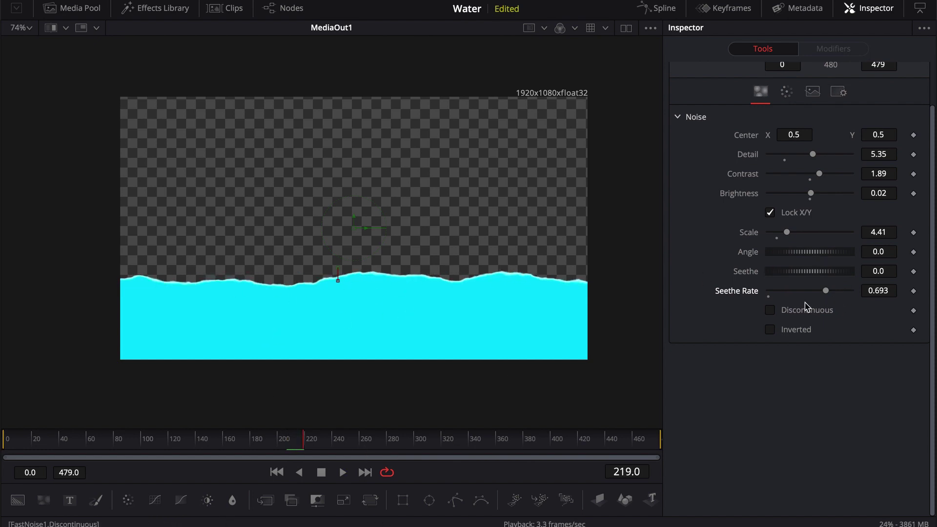
{"action": "left_click", "coordinate": [770, 311]}
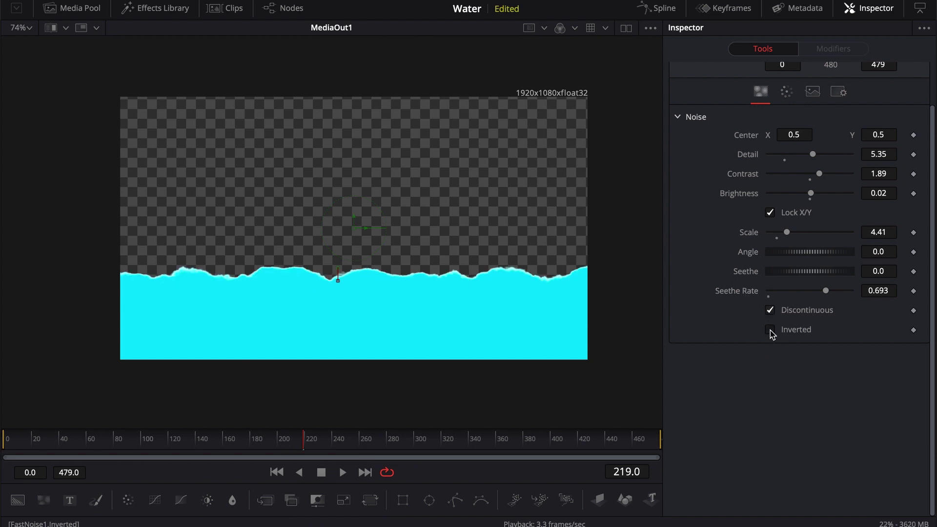
{"action": "left_click", "coordinate": [770, 330]}
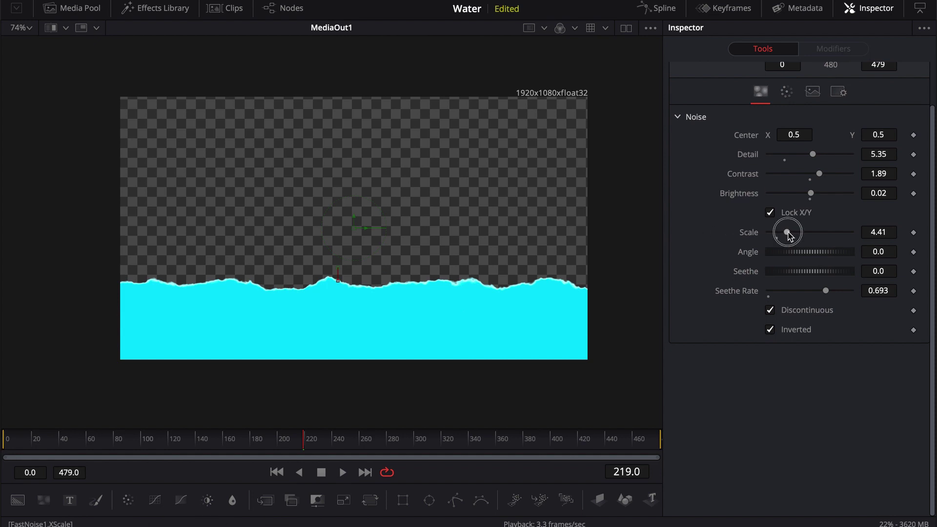
{"action": "left_click_drag", "start_coordinate": [786, 232], "coordinate": [809, 234]}
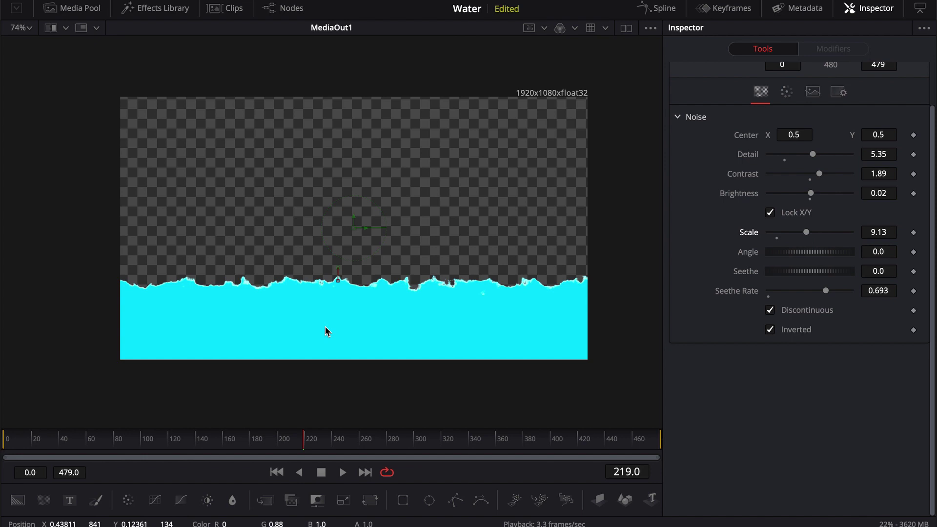
{"action": "left_click_drag", "start_coordinate": [806, 233], "coordinate": [780, 236]}
Colour the gradient's end stop a bright saturated orange for the liquid body.
{"action": "left_click", "coordinate": [787, 93]}
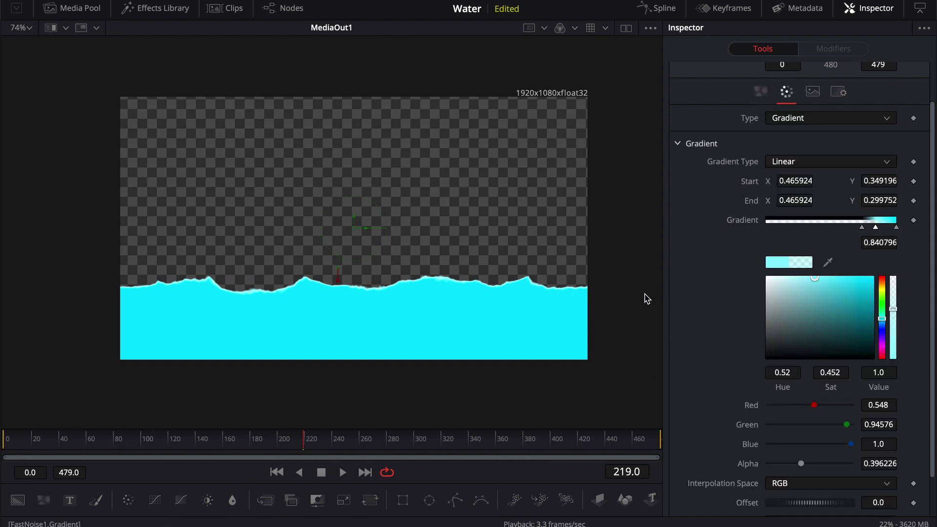
{"action": "left_click", "coordinate": [882, 283]}
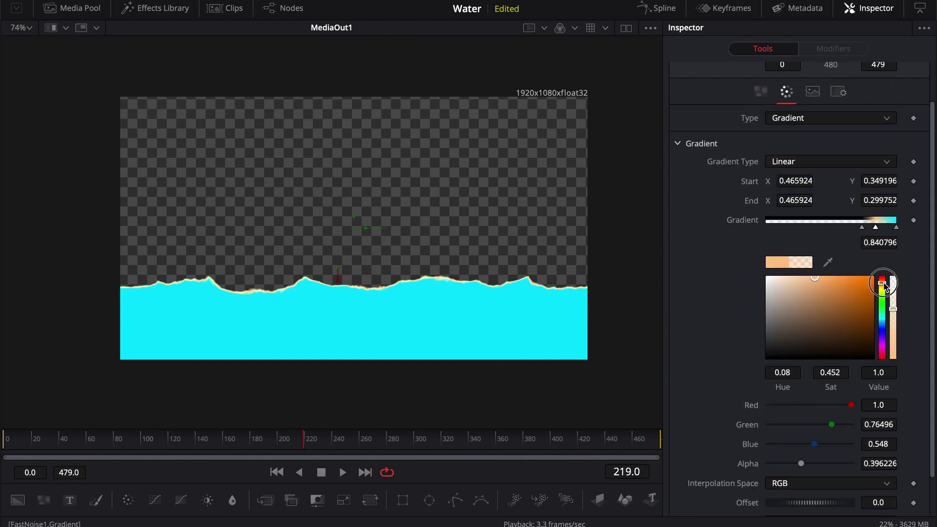
{"action": "key", "text": "ctrl+z"}
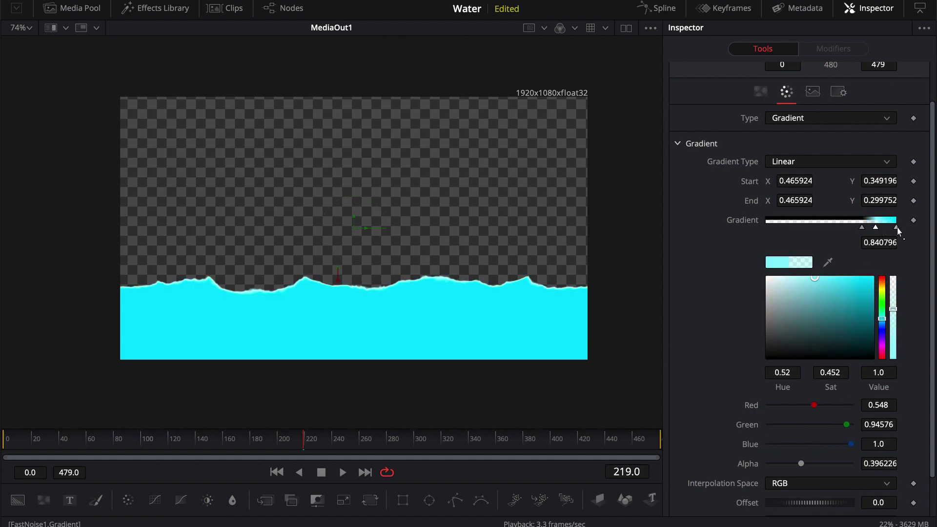
{"action": "left_click", "coordinate": [896, 227]}
{"action": "mouse_move", "coordinate": [851, 306]}
{"action": "left_mouse_down"}
{"action": "mouse_move", "coordinate": [898, 266]}
{"action": "mouse_move", "coordinate": [885, 287]}
{"action": "left_mouse_up"}
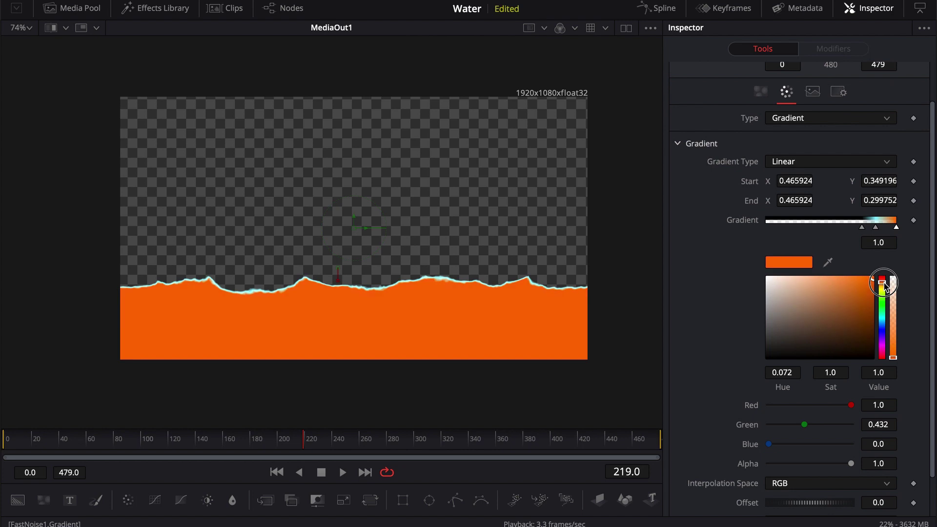
Set the middle gradient stop to a saturated cyan for the wavy edge.
{"action": "left_click", "coordinate": [876, 228]}
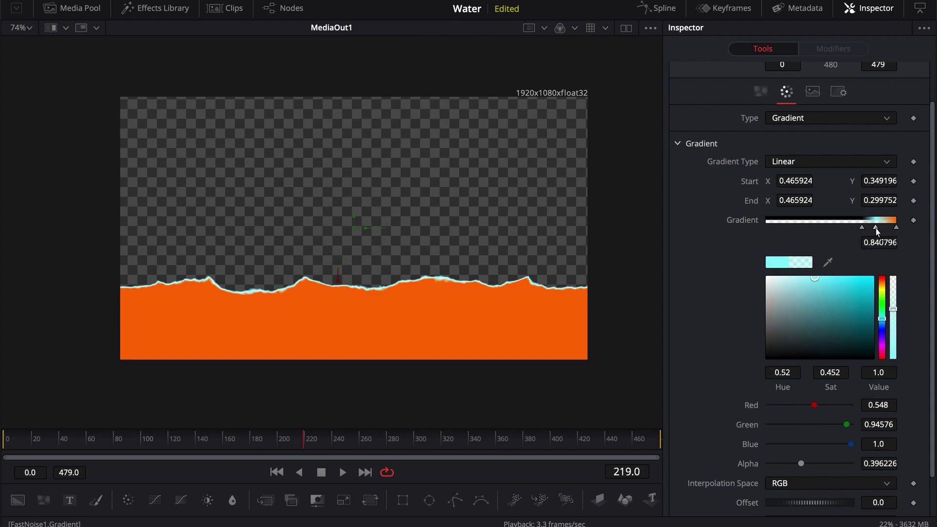
{"action": "left_click_drag", "start_coordinate": [884, 286], "coordinate": [883, 289]}
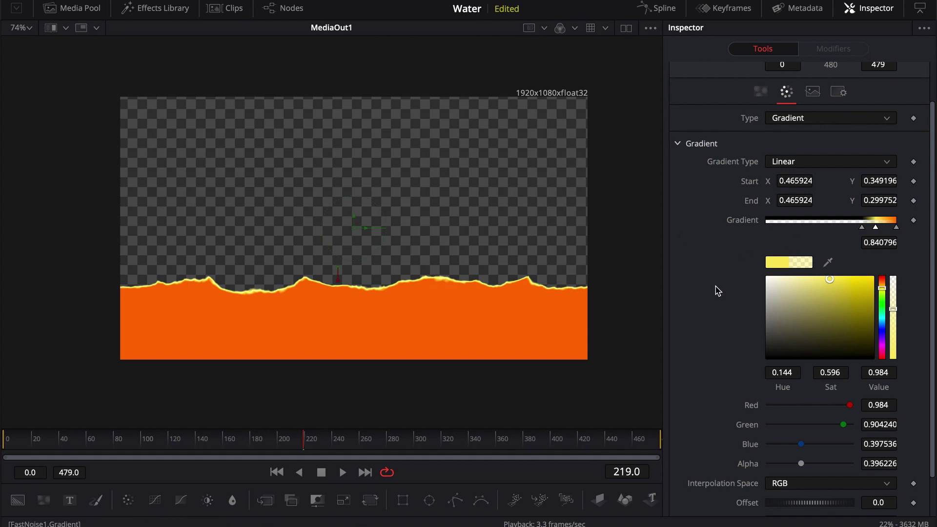
{"action": "left_click", "coordinate": [882, 317]}
{"action": "left_click_drag", "start_coordinate": [847, 283], "coordinate": [861, 277]}
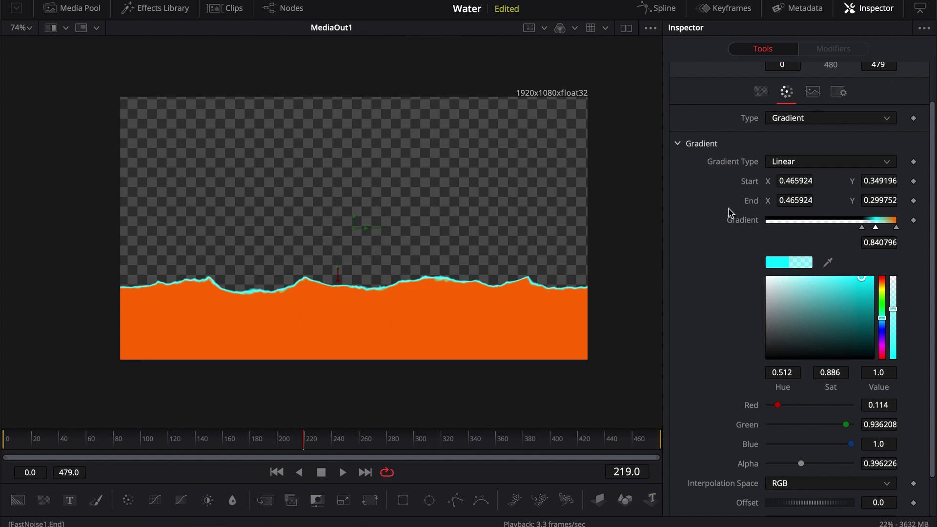
{"action": "scroll", "coordinate": [730, 215], "scroll_direction": "up", "scroll_amount": 2}
{"action": "left_click", "coordinate": [761, 138]}
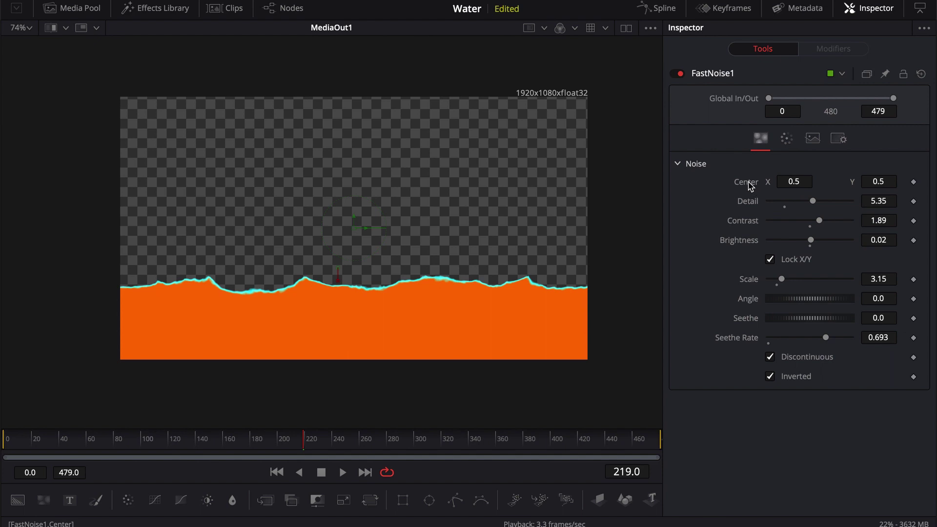
Give Center the expression Point(time*-.05, 0.5) and play to test the scrolling.
{"action": "left_click", "coordinate": [797, 185]}
{"action": "type", "text": "="}
{"action": "key", "text": "Return"}
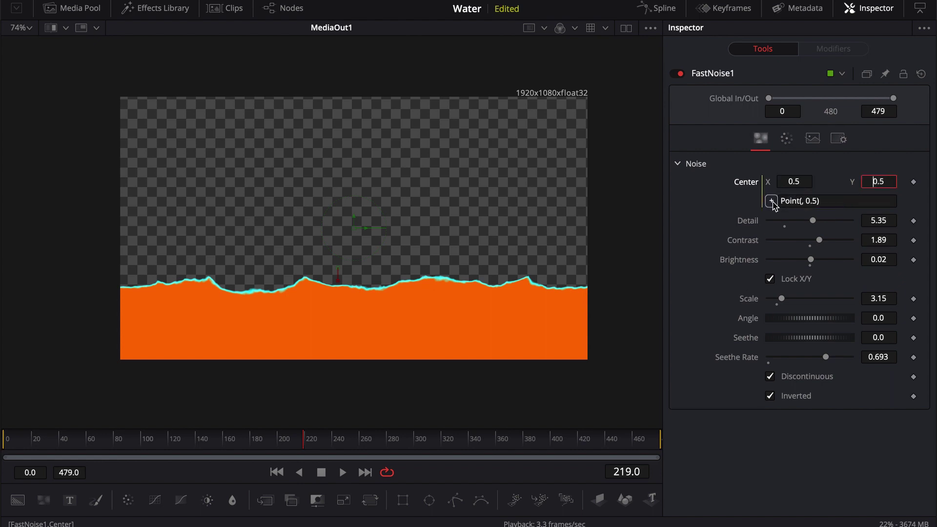
{"action": "left_click", "coordinate": [802, 203]}
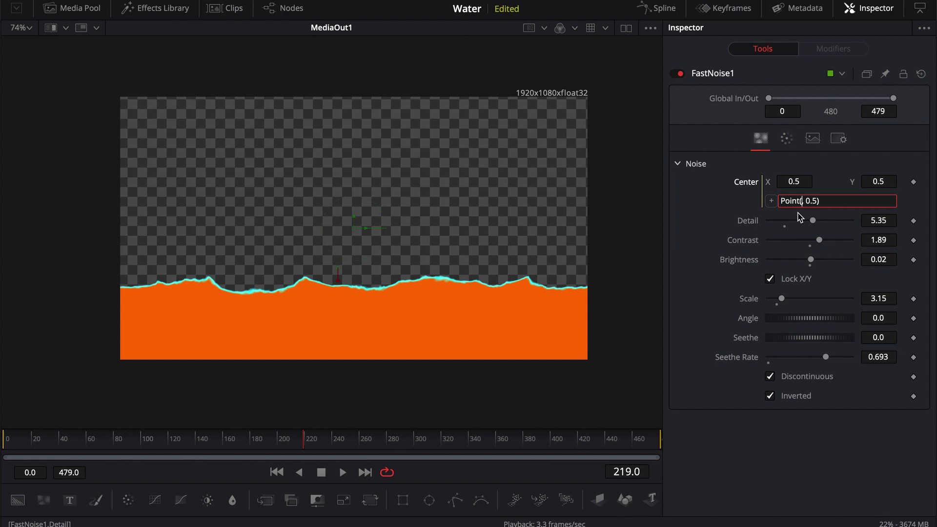
{"action": "type", "text": "time*-.05"}
{"action": "left_click", "coordinate": [701, 209]}
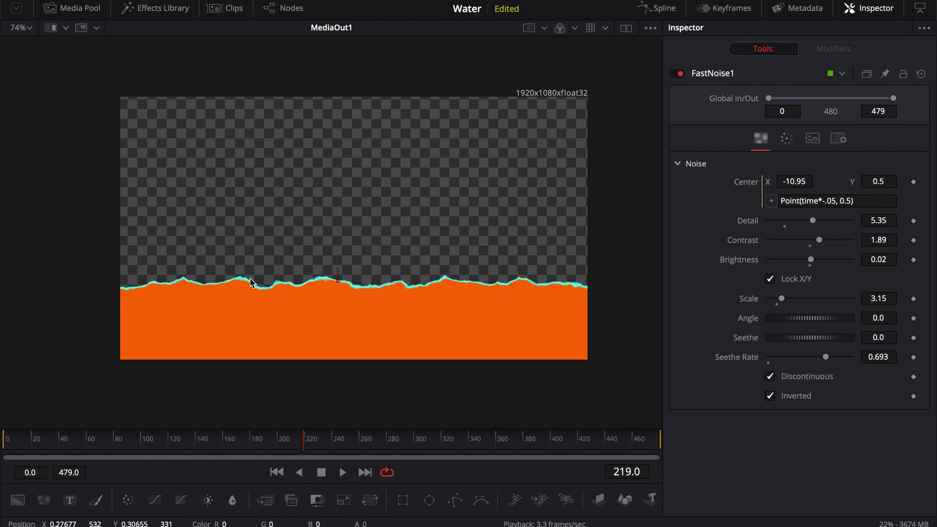
{"action": "key", "text": "space"}
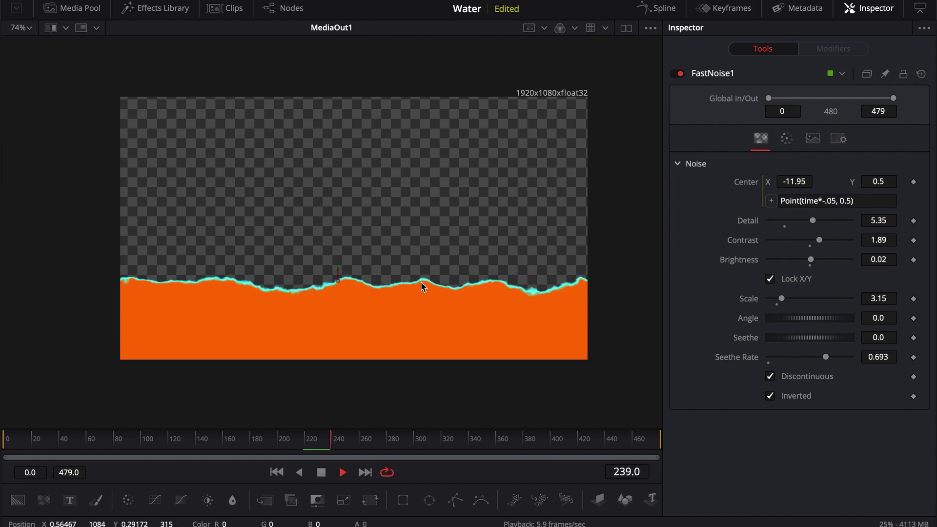
{"action": "key", "text": "space"}
Change the Center expression to Point(time*-.005, 0.5) and play to check the slower scroll.
{"action": "left_click", "coordinate": [833, 204]}
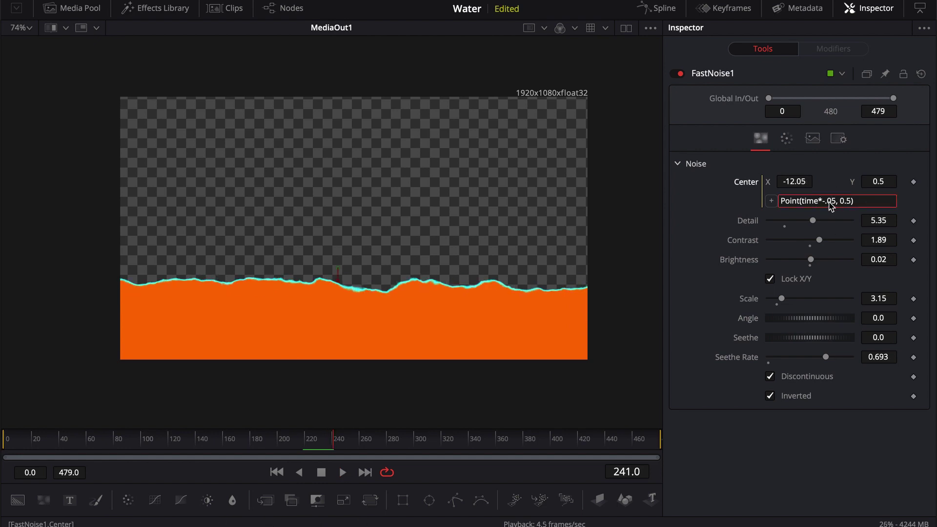
{"action": "type", "text": "0"}
{"action": "key", "text": "Return"}
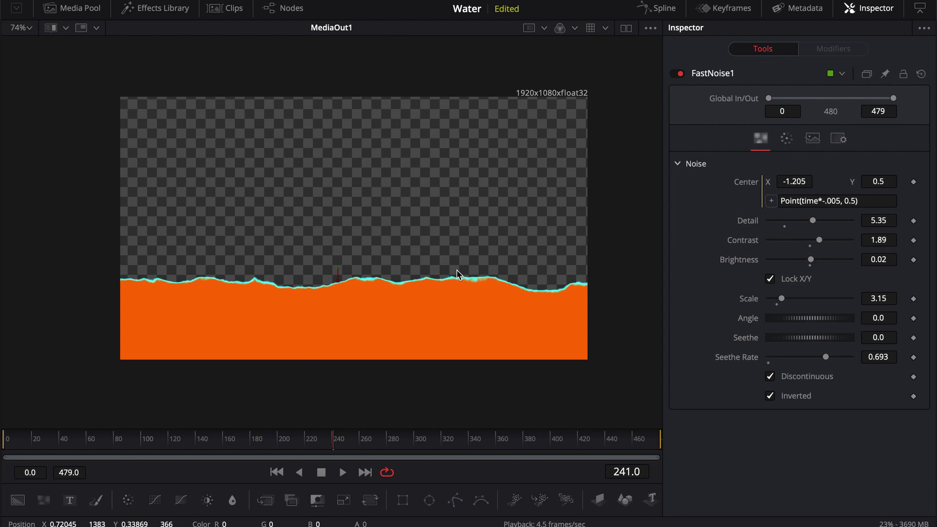
{"action": "key", "text": "space"}
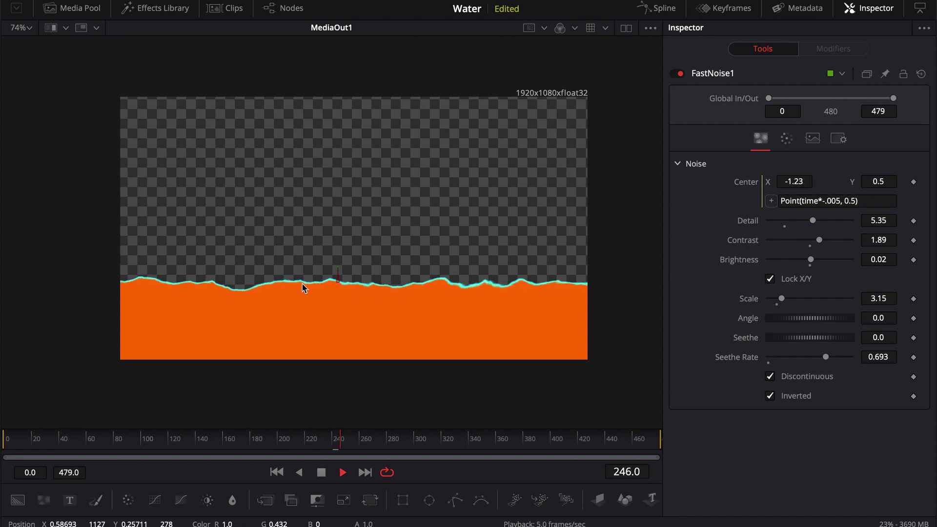
{"action": "key", "text": "space"}
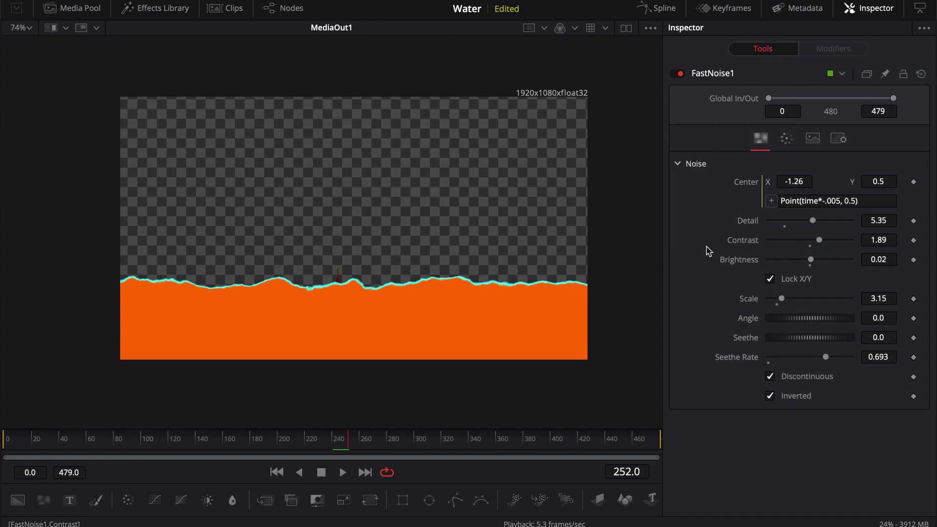
Try a Glow node after FastNoise1, lower its strength slightly, then delete it.
{"action": "scroll", "coordinate": [616, 256], "scroll_direction": "down", "scroll_amount": 4}
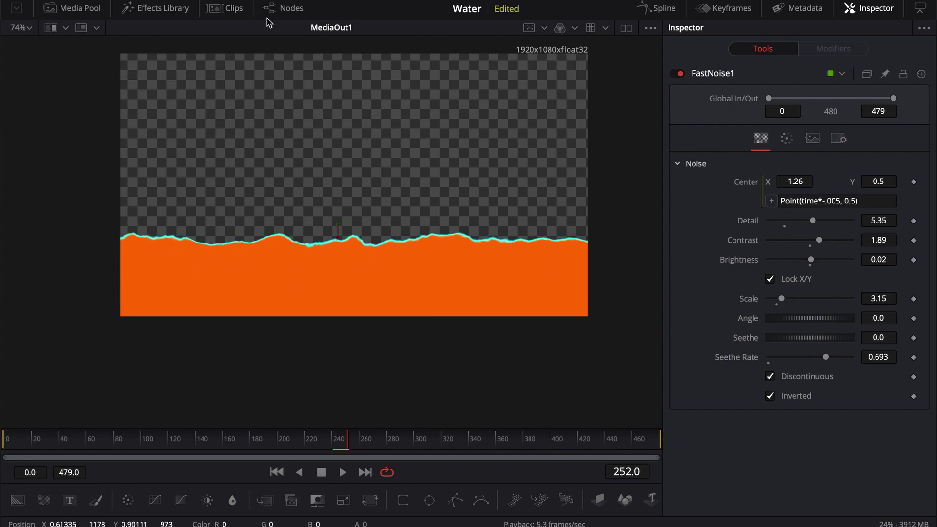
{"action": "left_click", "coordinate": [281, 8]}
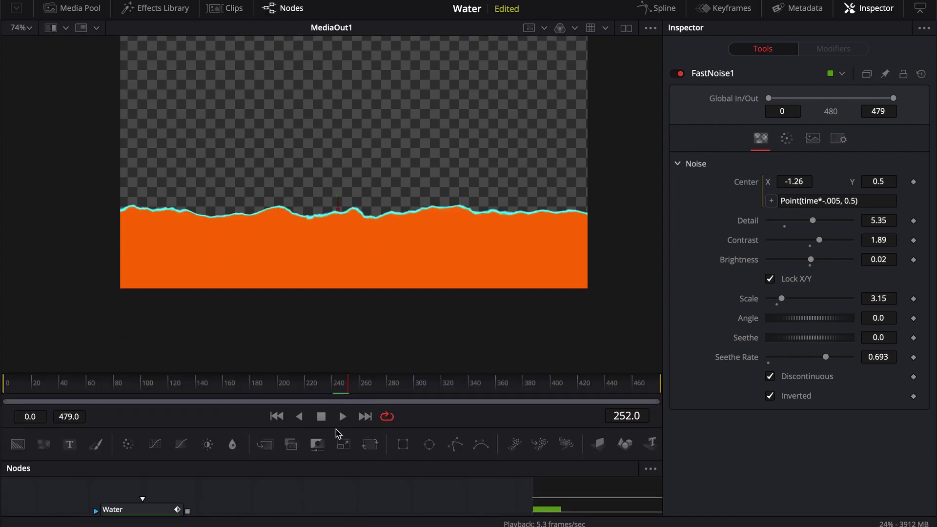
{"action": "left_click_drag", "start_coordinate": [325, 489], "coordinate": [233, 486]}
{"action": "key", "text": "shift+space"}
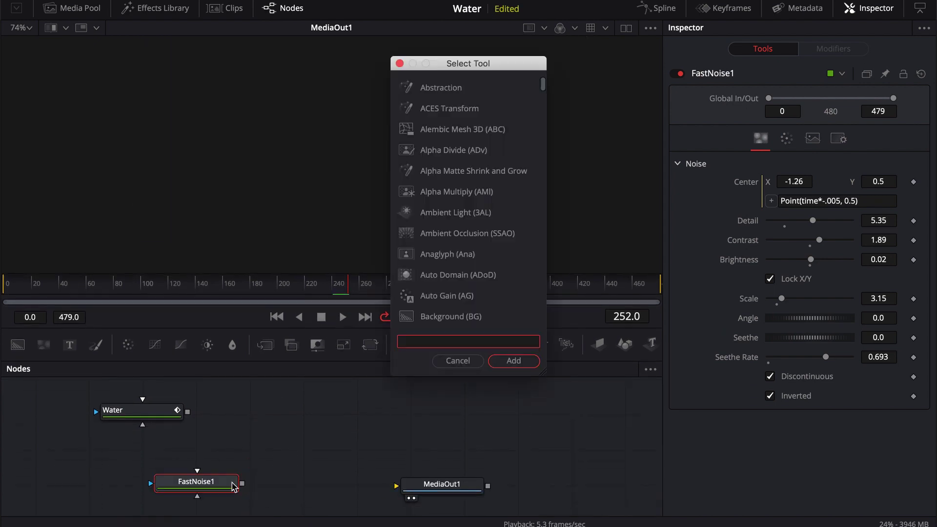
{"action": "type", "text": "glow"}
{"action": "key", "text": "Return"}
{"action": "left_click", "coordinate": [305, 476]}
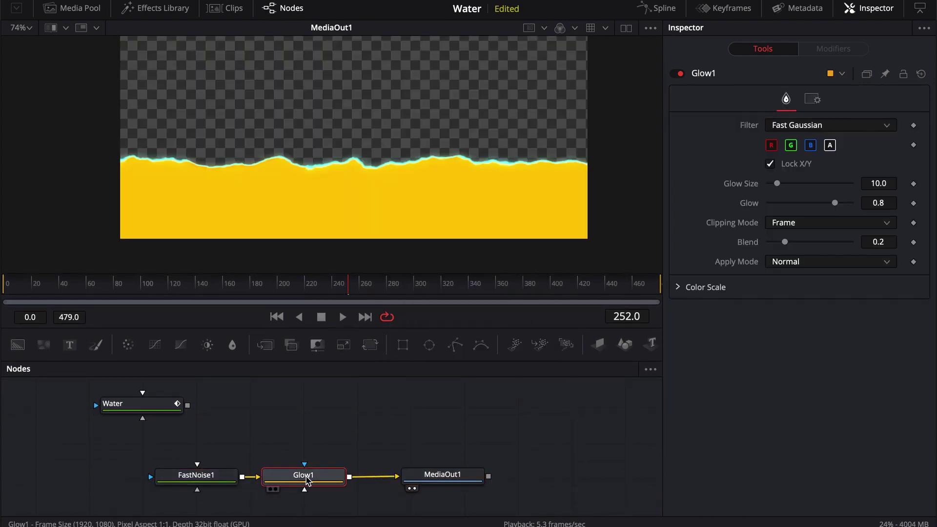
{"action": "left_click_drag", "start_coordinate": [835, 203], "coordinate": [830, 202]}
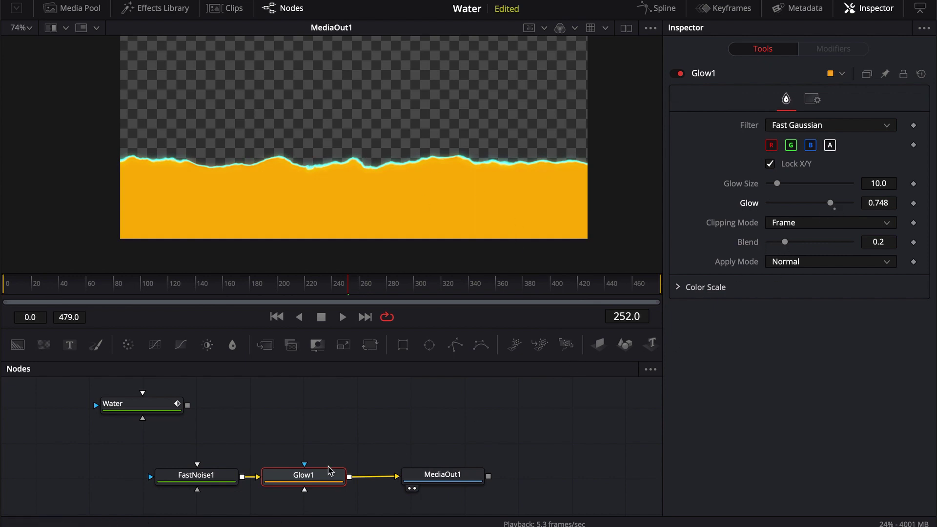
{"action": "key", "text": "Delete"}
Insert SoftGlow1 at Gain 2.0 between FastNoise1 and MediaOut1 so the liquid glows bright yellow.
{"action": "key", "text": "shift+space"}
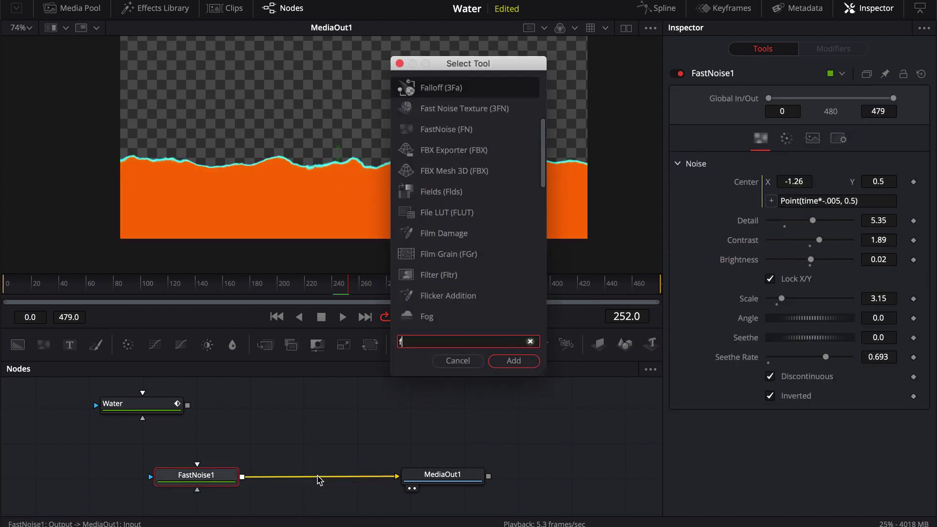
{"action": "type", "text": "sor"}
{"action": "key", "text": "BackSpace"}
{"action": "type", "text": "ft"}
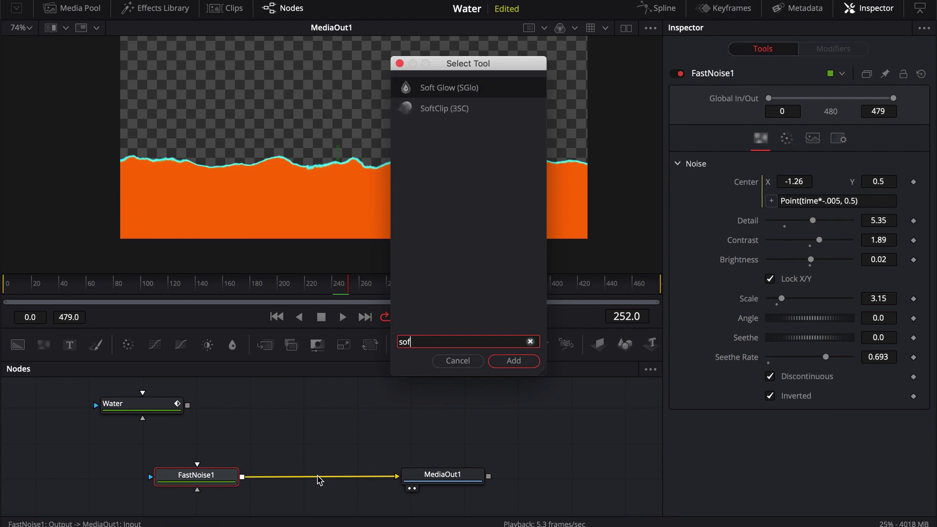
{"action": "key", "text": "Return"}
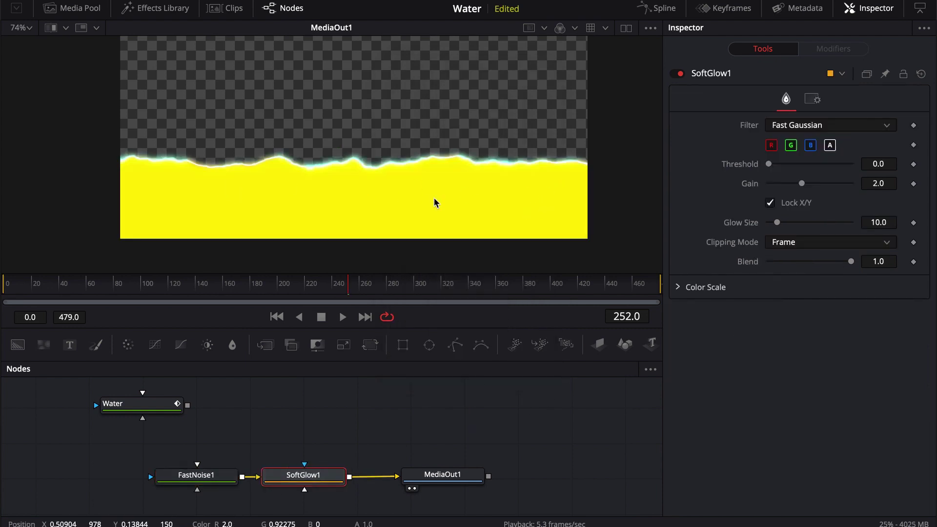
{"action": "scroll", "coordinate": [626, 207], "scroll_direction": "down", "scroll_amount": 5}
{"action": "scroll", "coordinate": [628, 210], "scroll_direction": "up", "scroll_amount": 3}
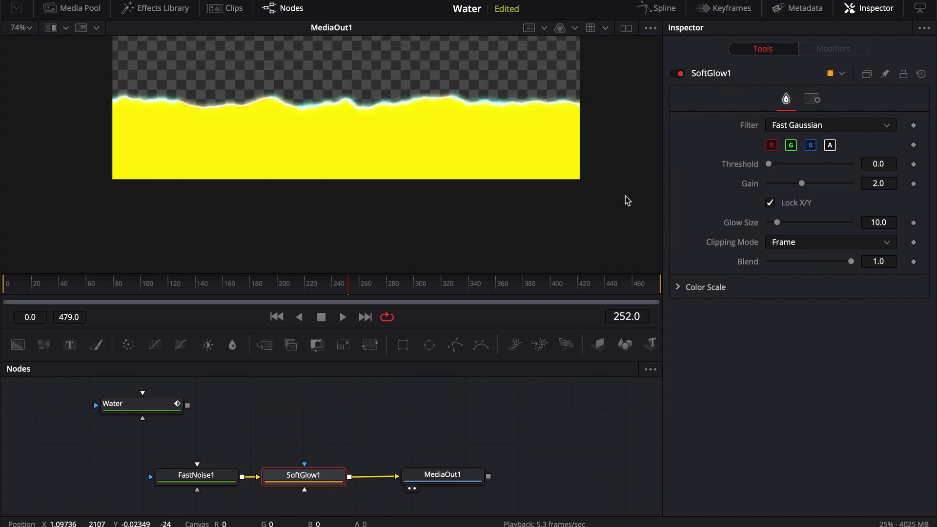
{"action": "scroll", "coordinate": [623, 215], "scroll_direction": "down", "scroll_amount": 2}
{"action": "left_click_drag", "start_coordinate": [623, 216], "coordinate": [533, 217]}
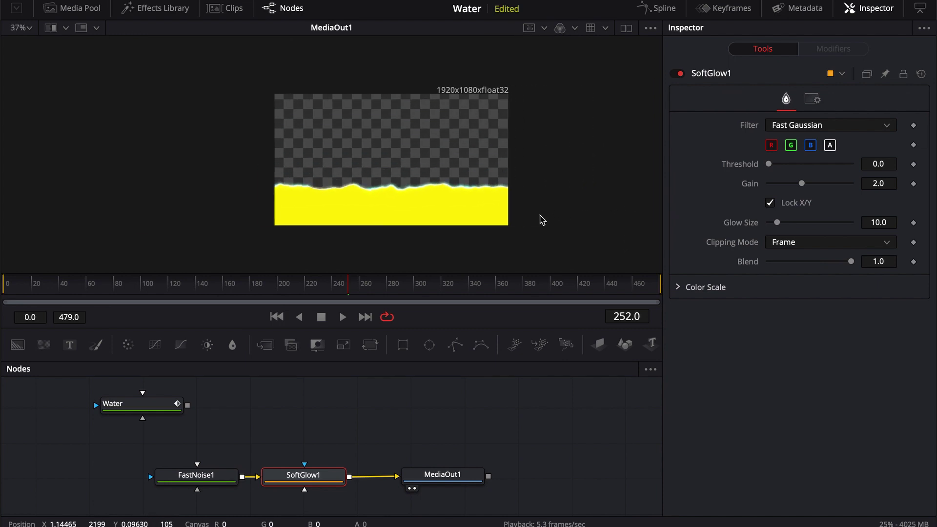